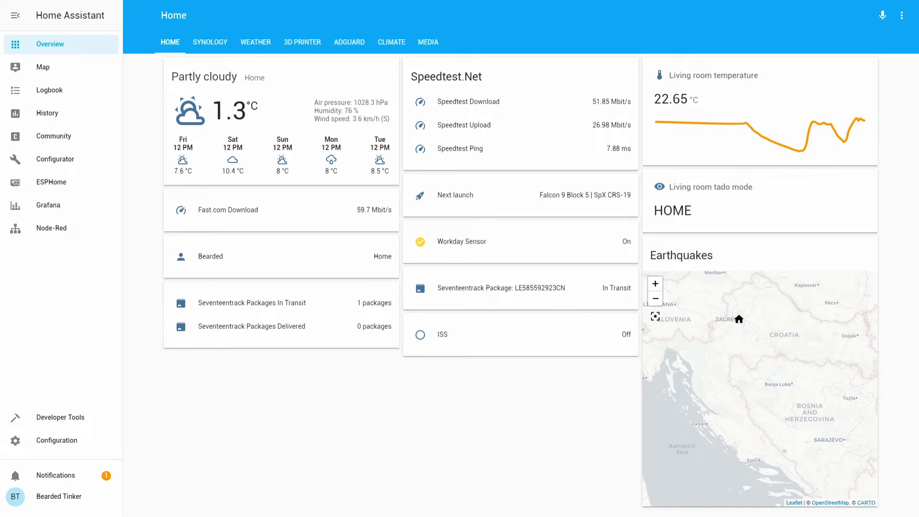
Step: Log in to the NAS over PuTTY with the NAS user name and password
{"action": "key", "text": "Return"}
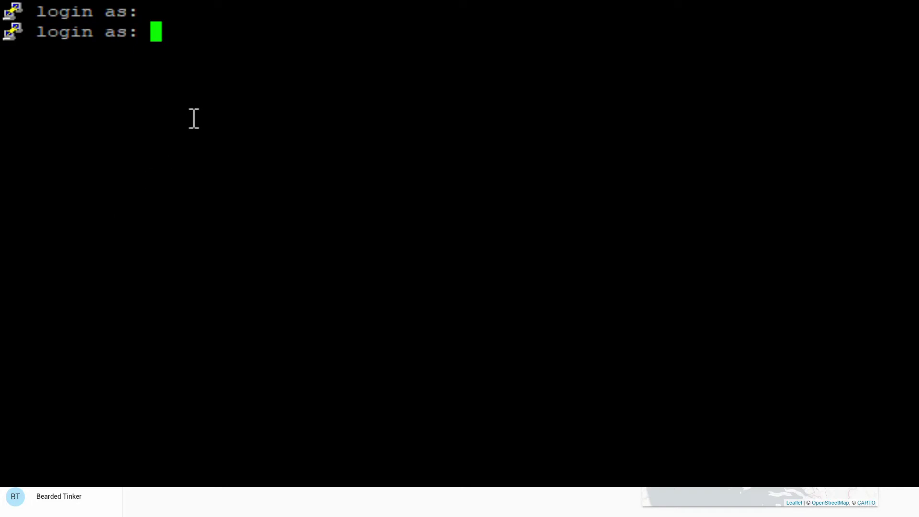
{"action": "type", "text": "Bearded"}
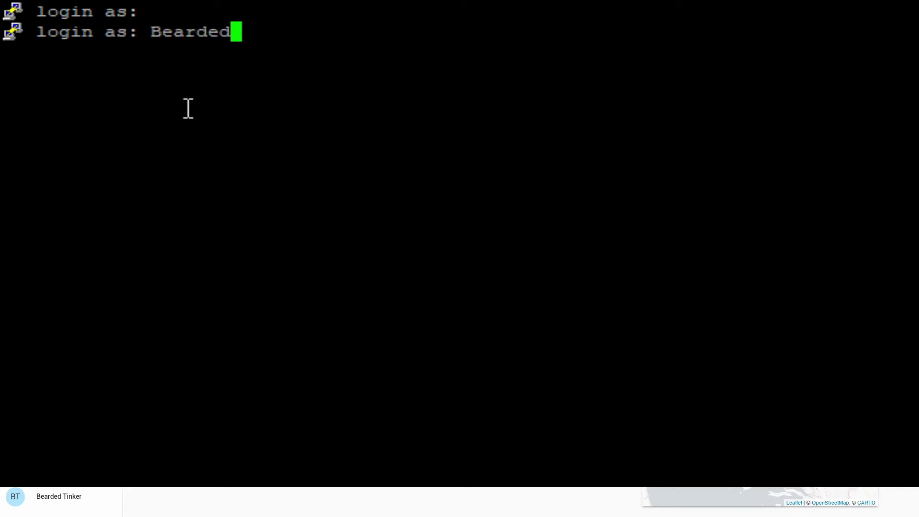
{"action": "type", "text": "Tinker"}
{"action": "key", "text": "Return"}
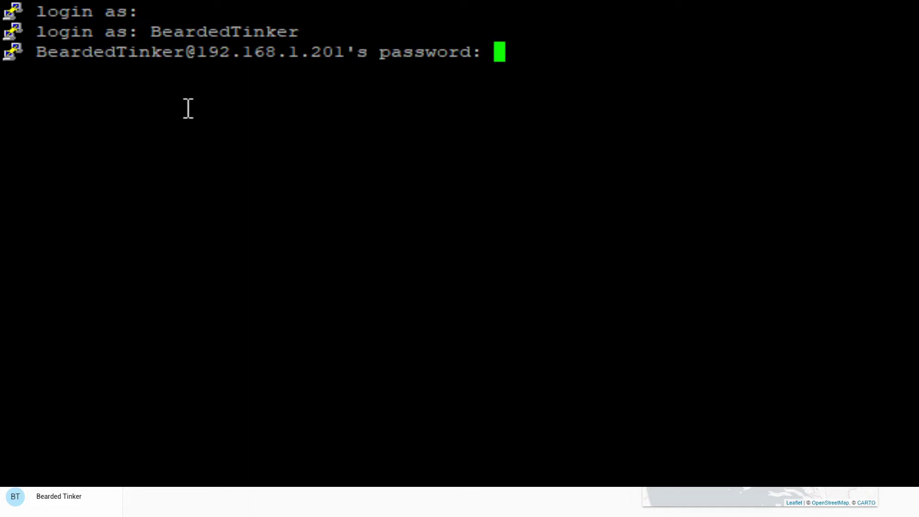
{"action": "key", "text": "Return"}
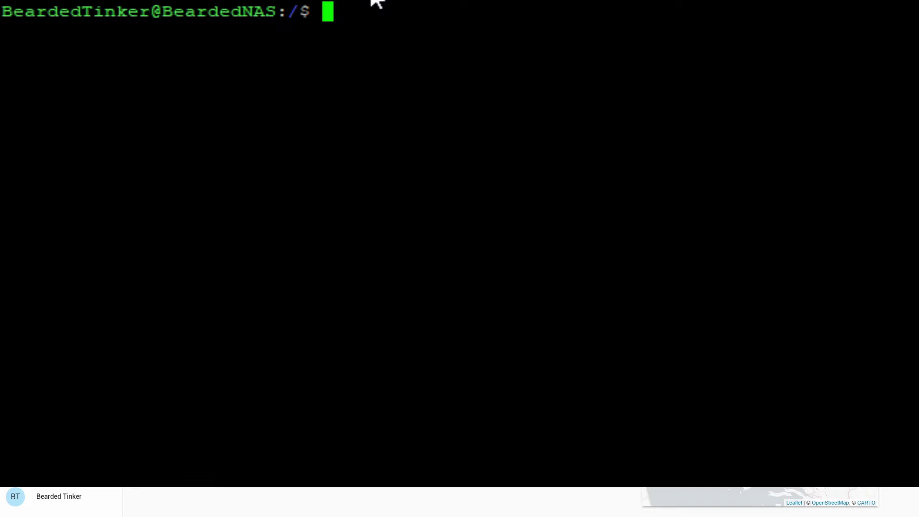
Step: In /volume1/docker, make a motioneye folder and a recordings folder inside it
{"action": "type", "text": "cd /vo"}
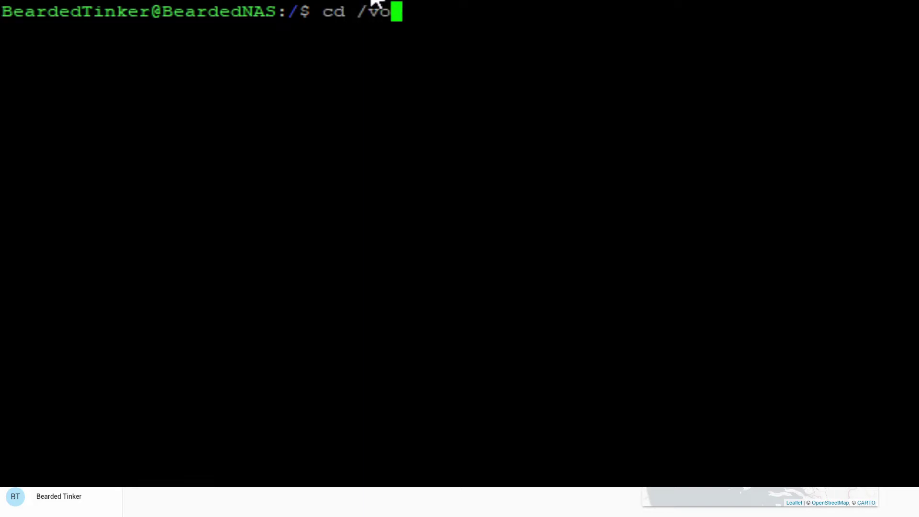
{"action": "type", "text": "lume1/docker"}
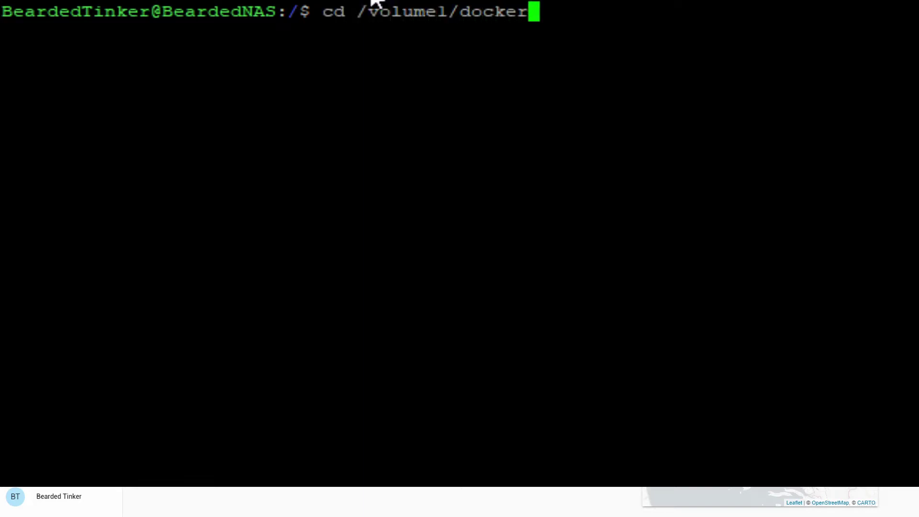
{"action": "key", "text": "Return"}
{"action": "type", "text": "mkdir "}
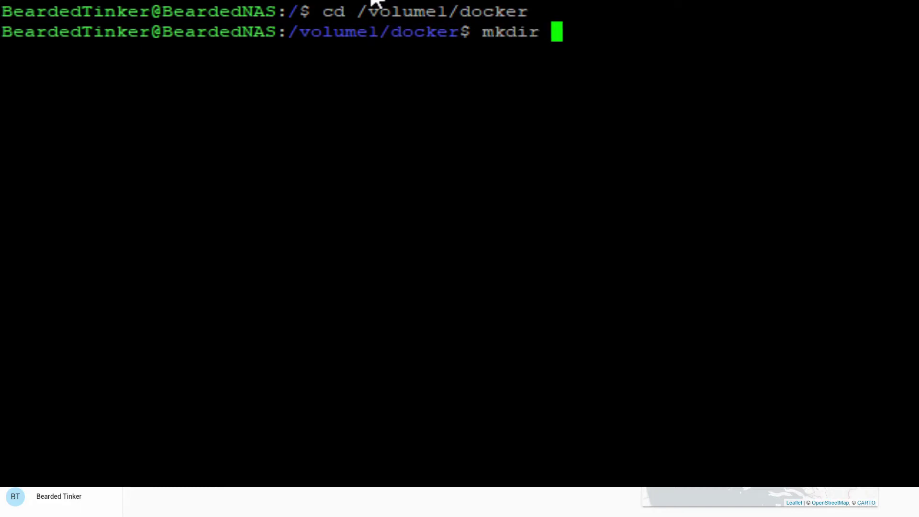
{"action": "type", "text": "mote"}
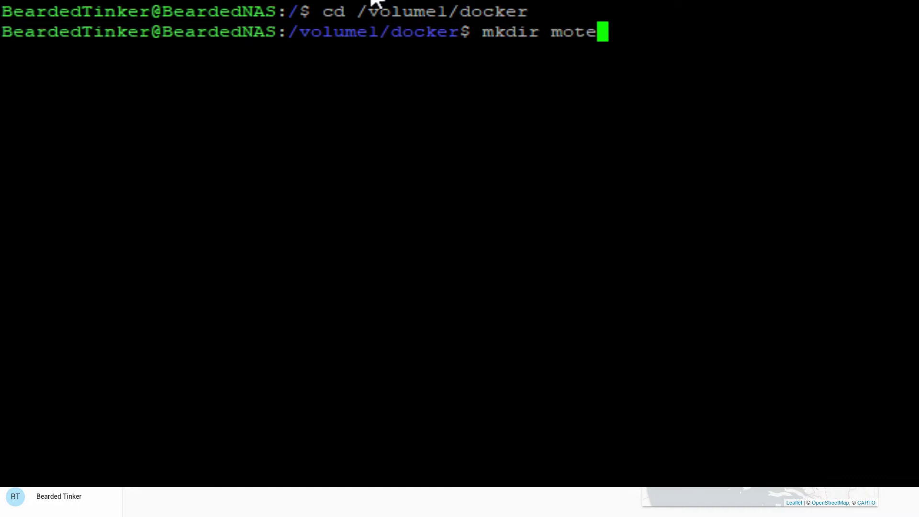
{"action": "type", "text": "io"}
{"action": "key", "text": "BackSpace"}
{"action": "key", "text": "BackSpace"}
{"action": "key", "text": "BackSpace"}
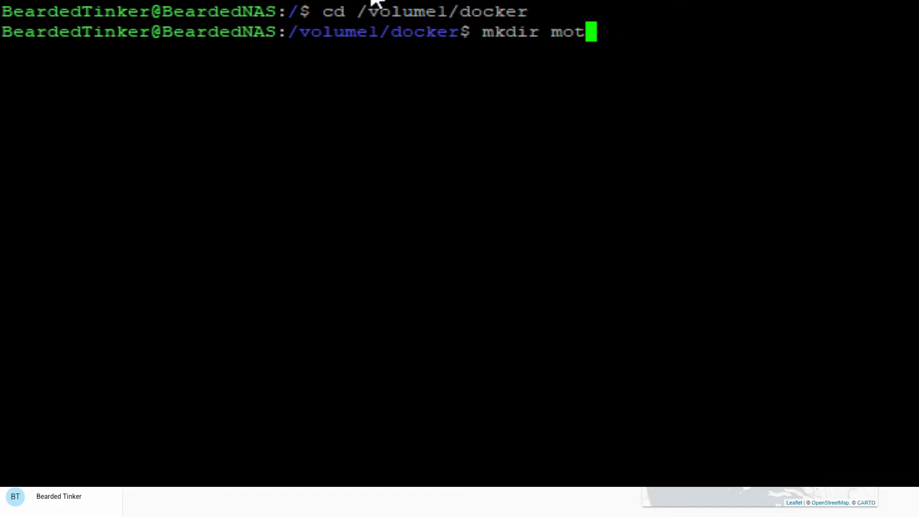
{"action": "type", "text": "ioneye"}
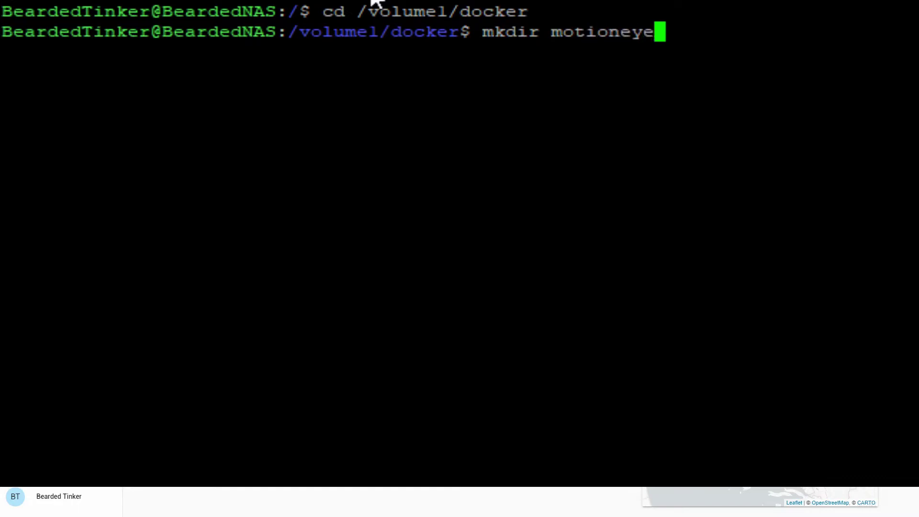
{"action": "key", "text": "Return"}
{"action": "type", "text": "cd"}
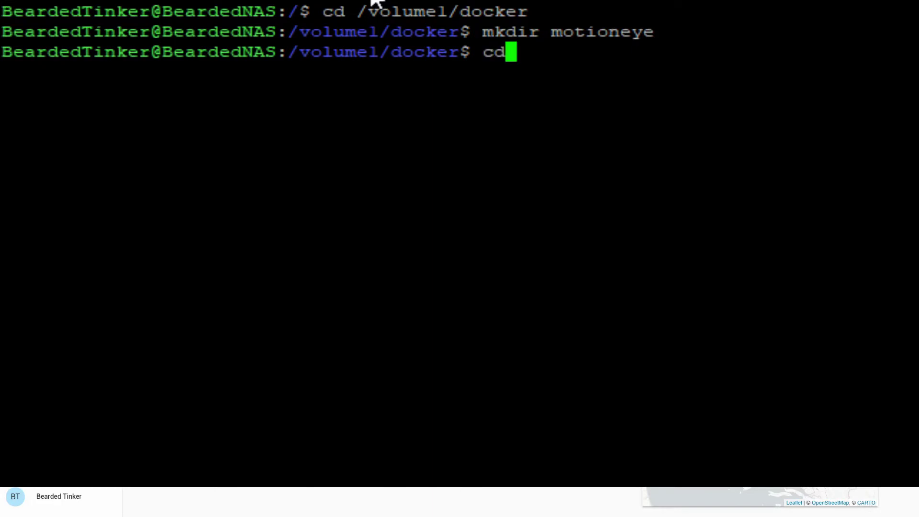
{"action": "type", "text": " mkdi"}
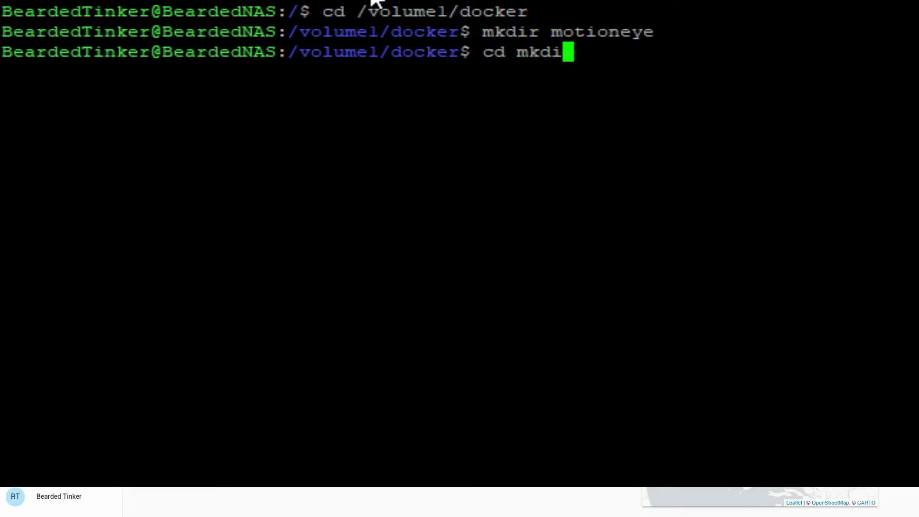
{"action": "key", "text": "BackSpace"}
{"action": "key", "text": "BackSpace"}
{"action": "key", "text": "BackSpace"}
{"action": "key", "text": "BackSpace"}
{"action": "type", "text": "motion"}
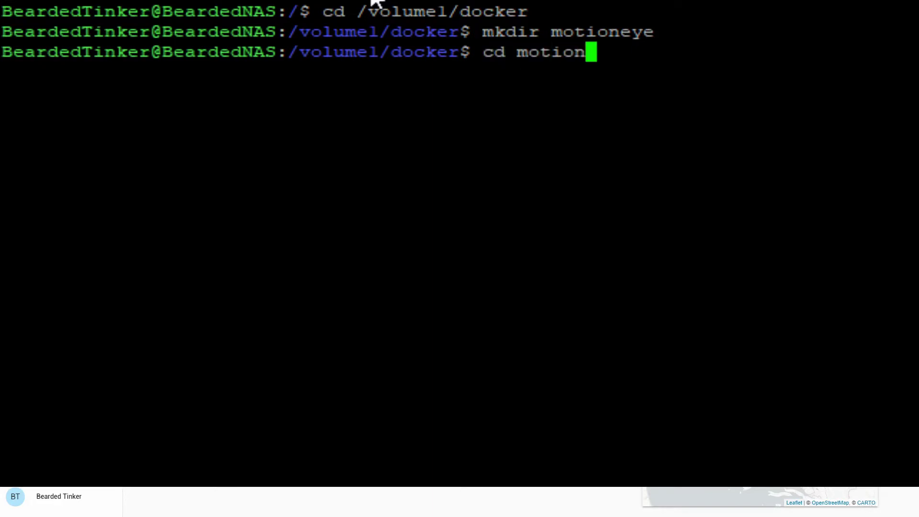
{"action": "type", "text": "eye"}
{"action": "key", "text": "Return"}
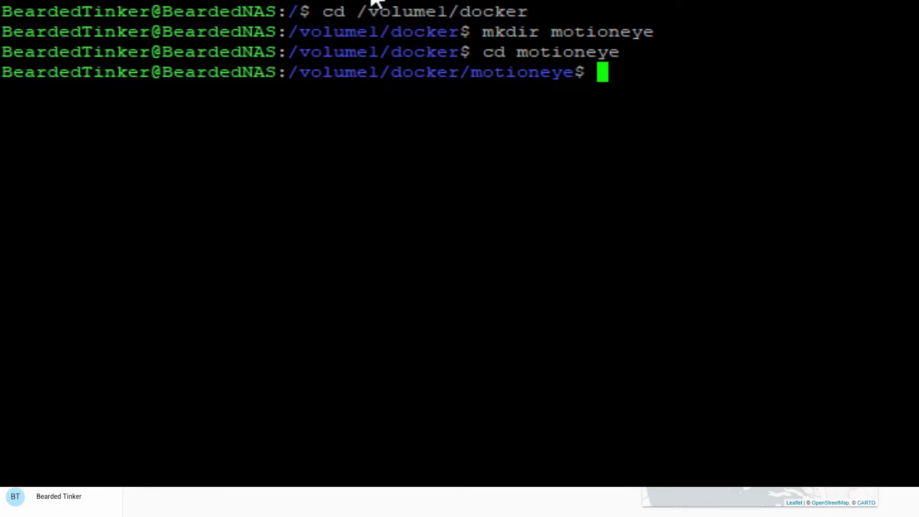
{"action": "type", "text": "mkdir recor"}
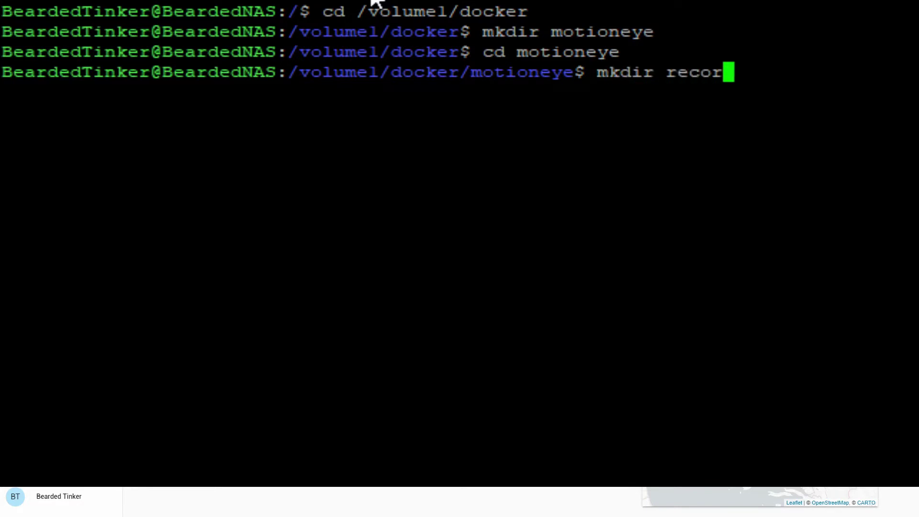
{"action": "type", "text": "dings"}
{"action": "key", "text": "Return"}
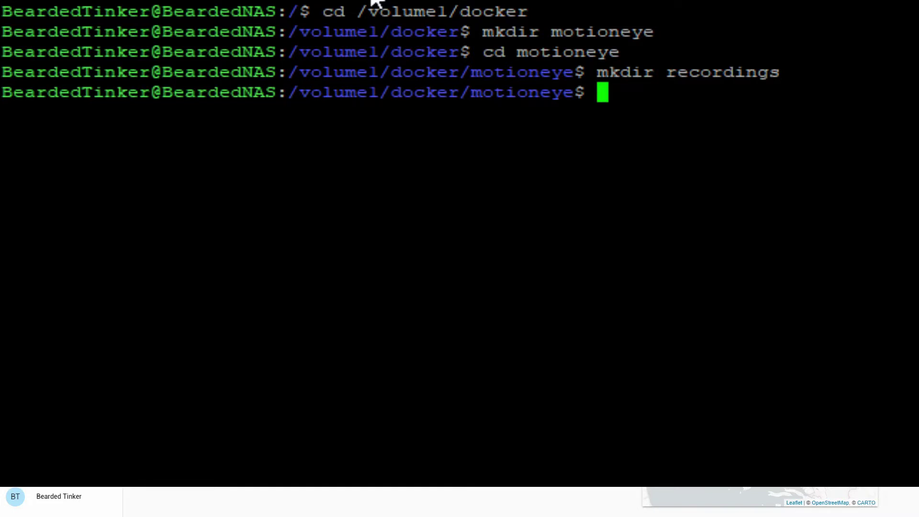
Step: List the motioneye folder, then return to docker and list it with ls -la
{"action": "type", "text": "cd"}
{"action": "key", "text": "BackSpace"}
{"action": "key", "text": "BackSpace"}
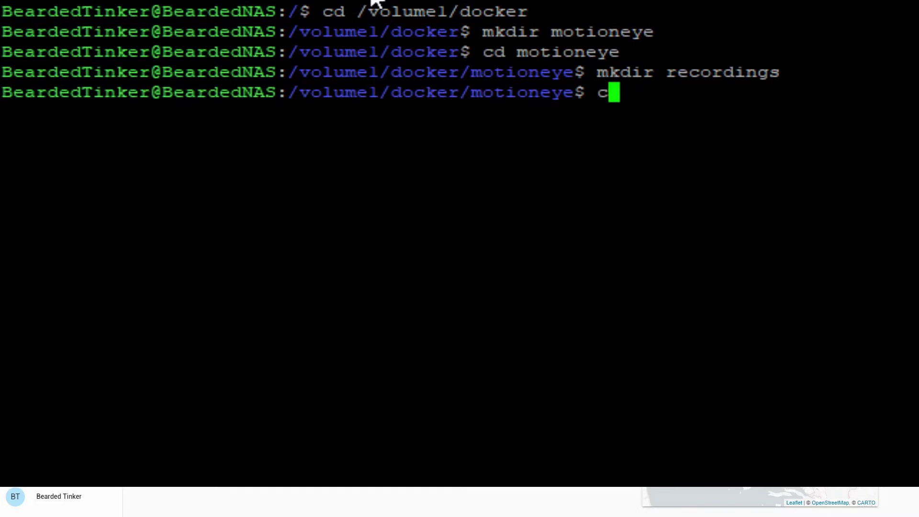
{"action": "type", "text": "ls"}
{"action": "key", "text": "Return"}
{"action": "type", "text": "cd .."}
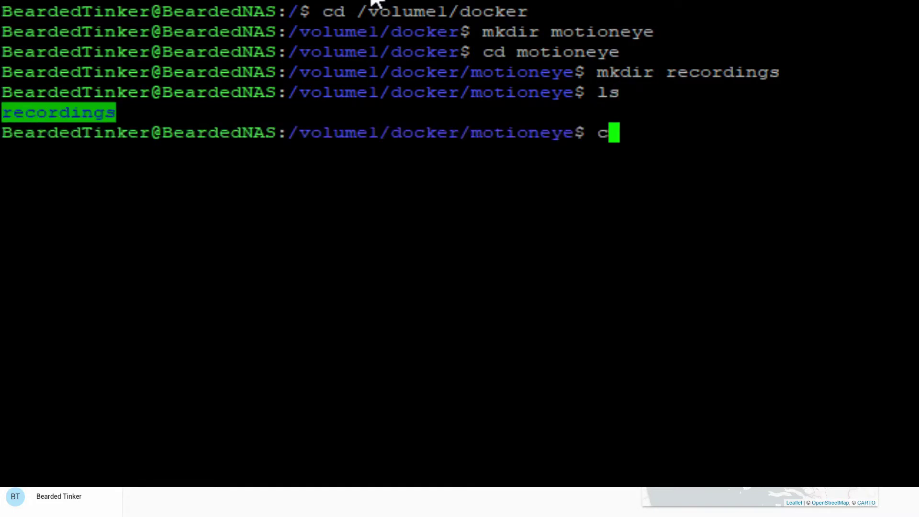
{"action": "key", "text": "Return"}
{"action": "type", "text": "cd ls"}
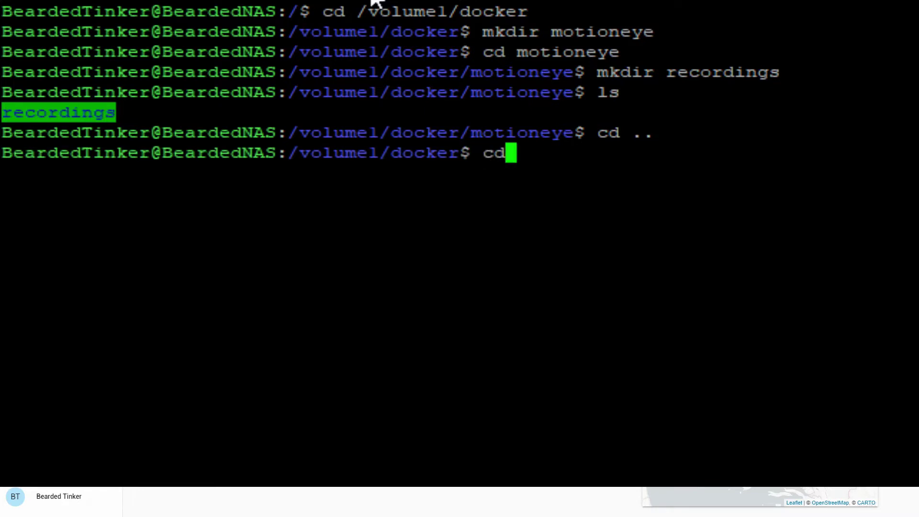
{"action": "key", "text": "BackSpace"}
{"action": "key", "text": "BackSpace"}
{"action": "key", "text": "BackSpace"}
{"action": "key", "text": "BackSpace"}
{"action": "key", "text": "BackSpace"}
{"action": "type", "text": "ls -la"}
{"action": "key", "text": "Return"}
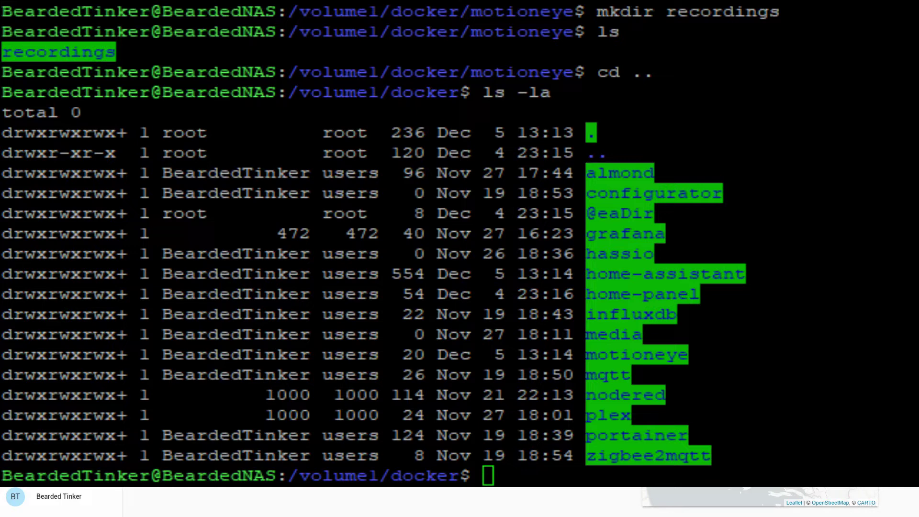
Step: Type 'sudo docker run -itd --restart=always --name=motioneye --net=host -p 8765:8765' at the prompt
{"action": "type", "text": "sudp"}
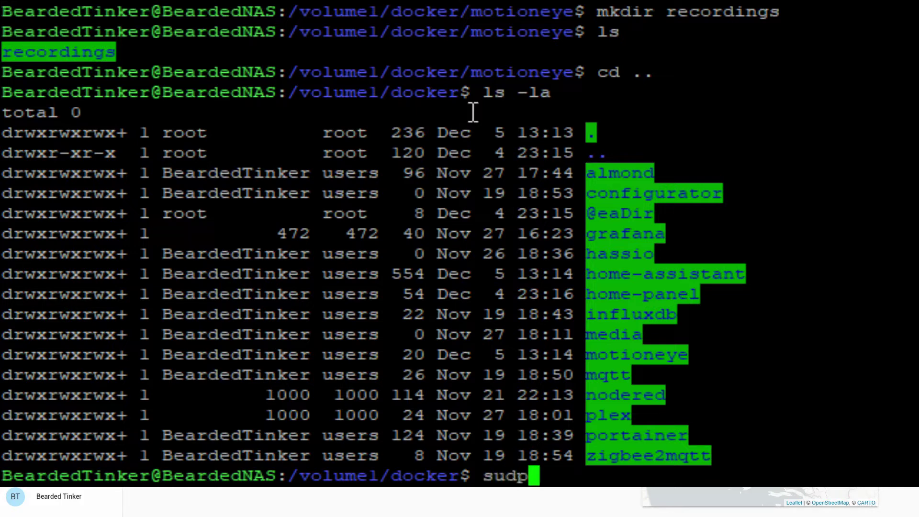
{"action": "key", "text": "BackSpace"}
{"action": "type", "text": "o "}
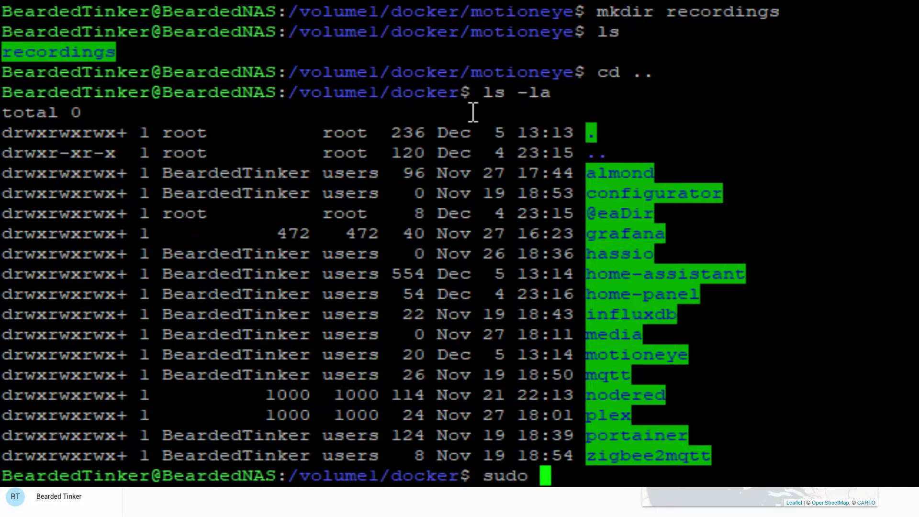
{"action": "type", "text": "docker riu"}
{"action": "key", "text": "BackSpace"}
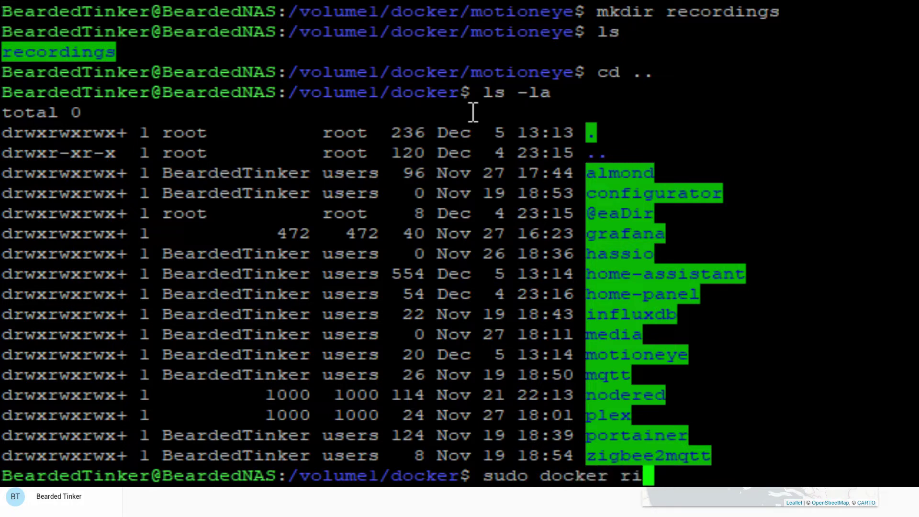
{"action": "key", "text": "BackSpace"}
{"action": "type", "text": "un -"}
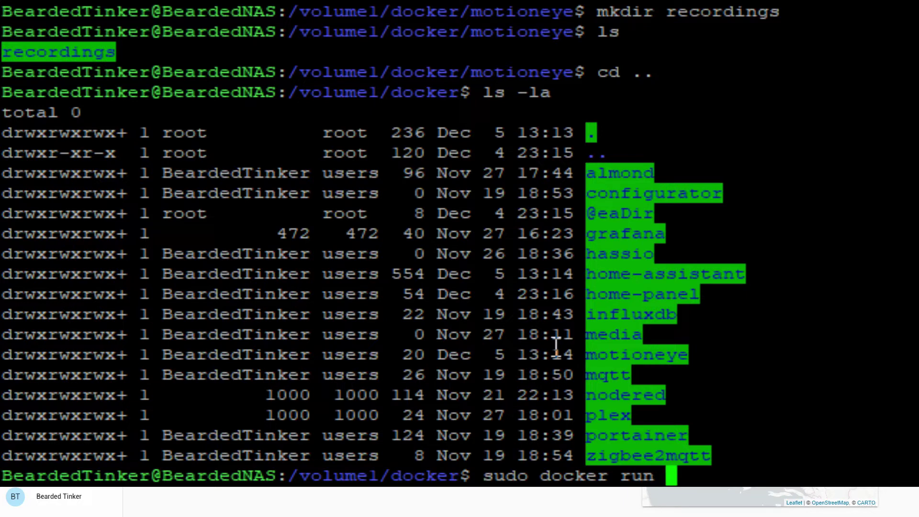
{"action": "type", "text": "itd"}
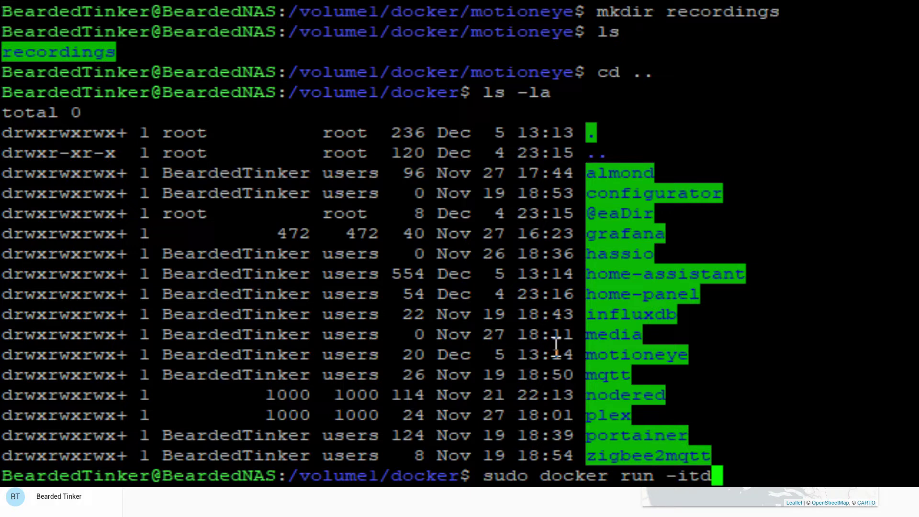
{"action": "type", "text": "-"}
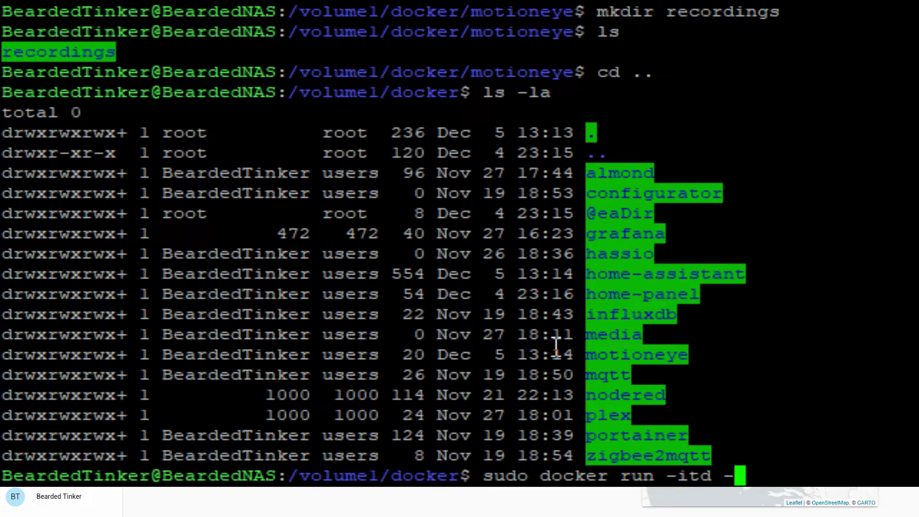
{"action": "type", "text": "-restart"}
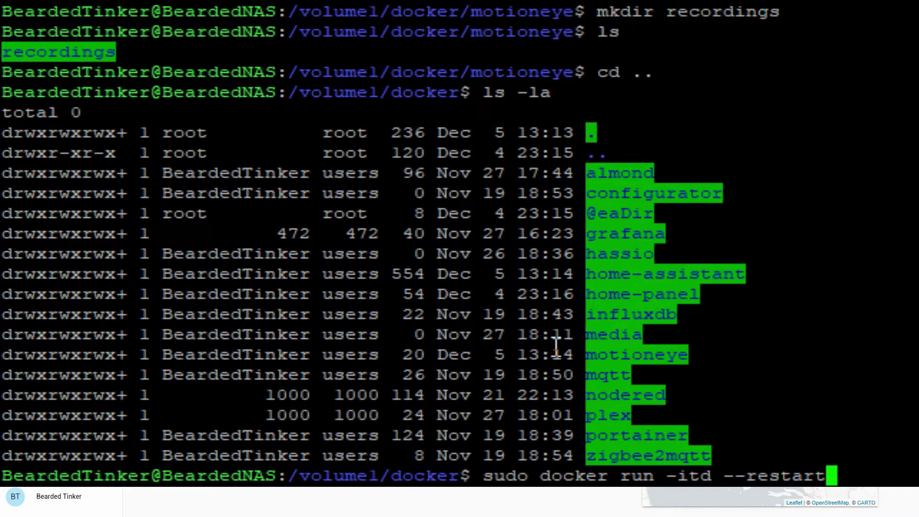
{"action": "type", "text": "="}
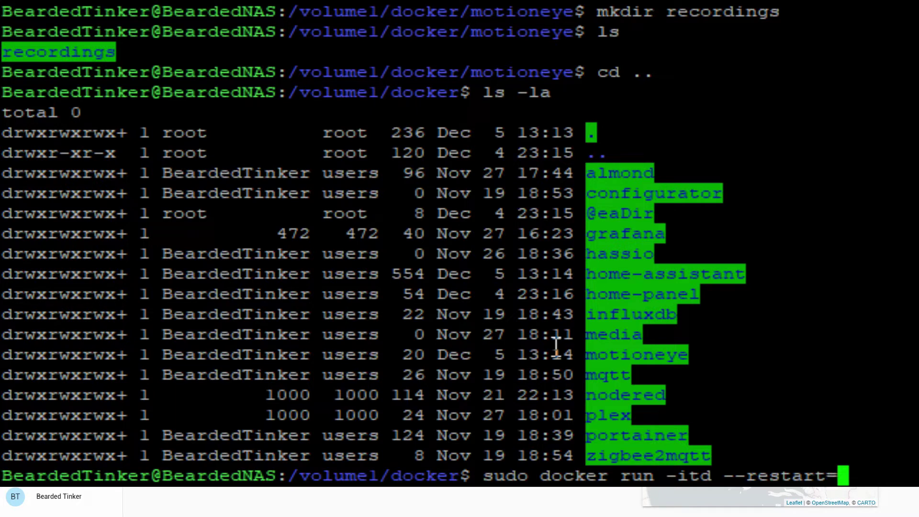
{"action": "type", "text": "always "}
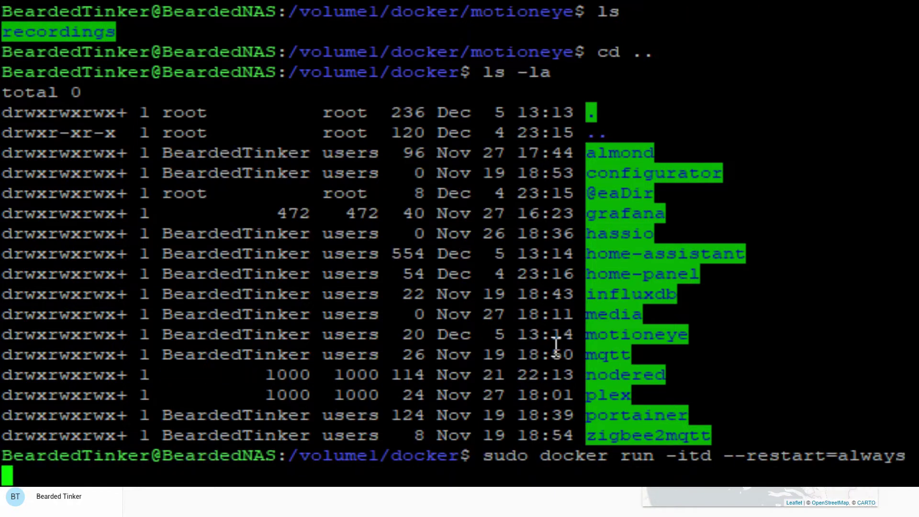
{"action": "type", "text": "--name"}
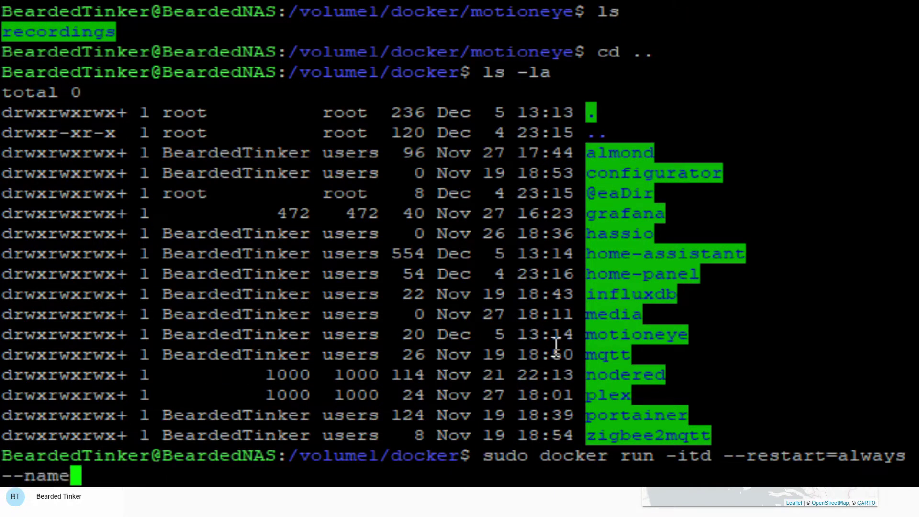
{"action": "type", "text": "="}
{"action": "type", "text": "mo"}
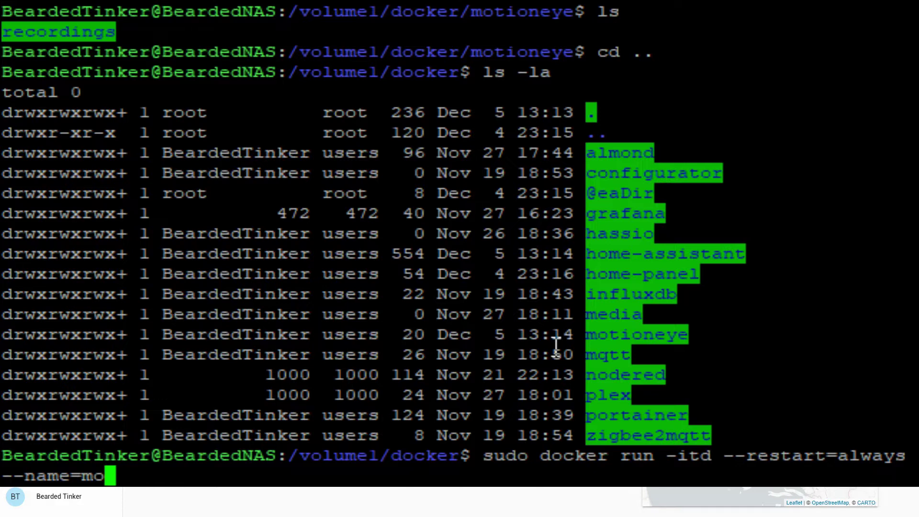
{"action": "type", "text": "tioneye"}
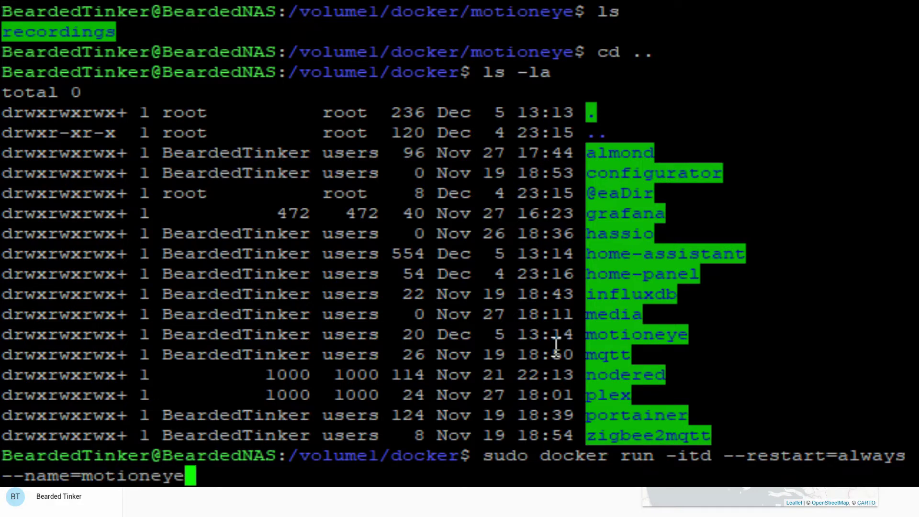
{"action": "type", "text": " --net"}
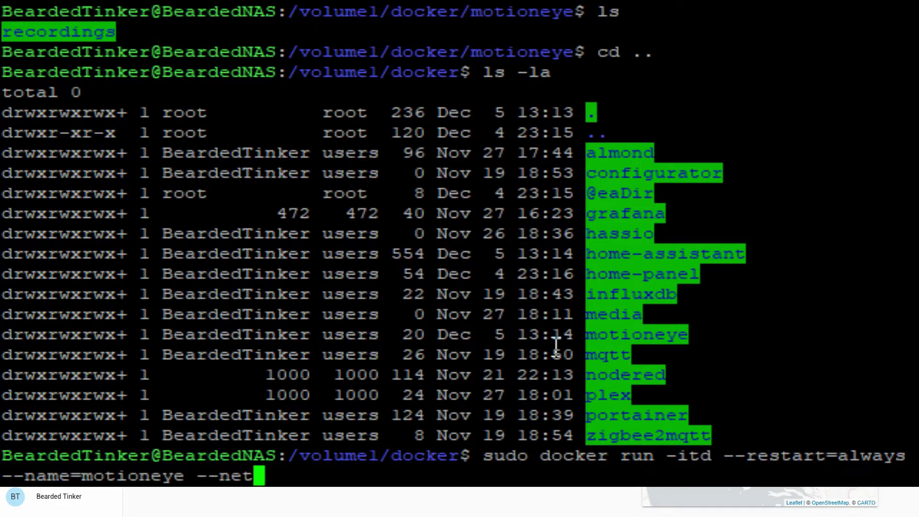
{"action": "type", "text": "=host"}
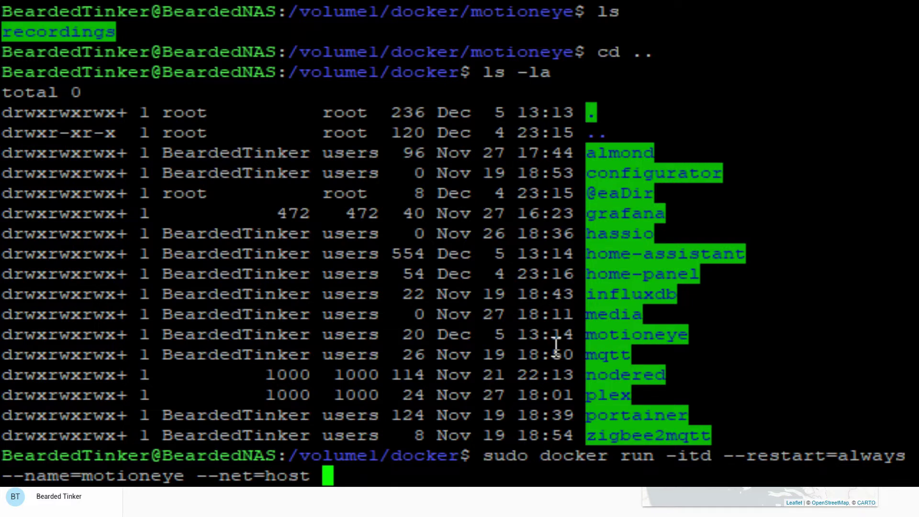
{"action": "type", "text": "-p"}
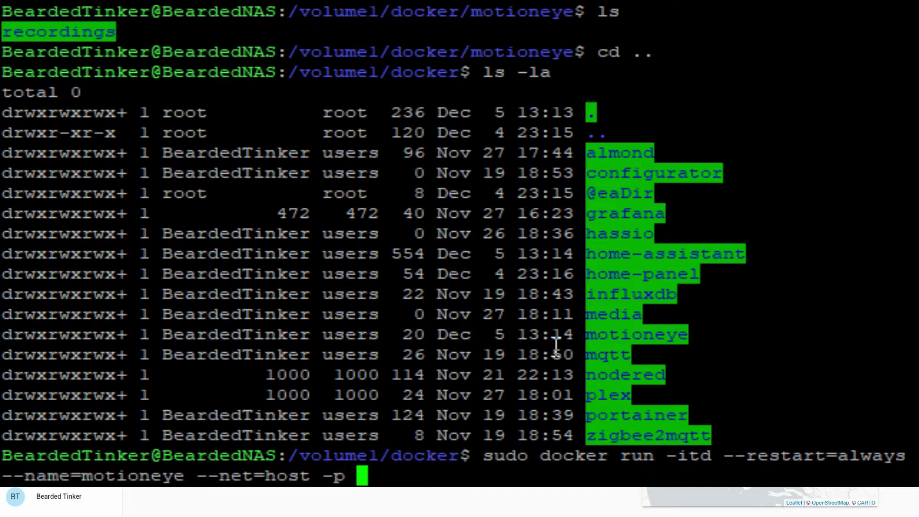
{"action": "type", "text": " 8765"}
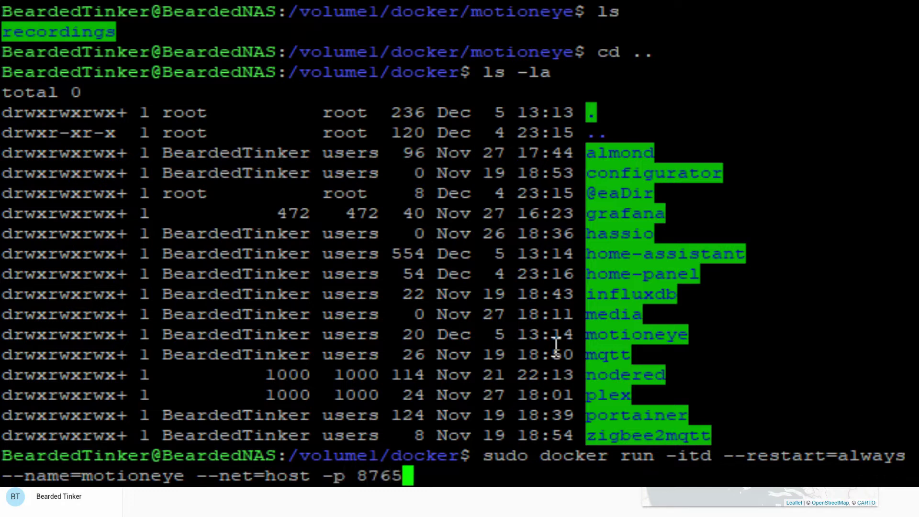
{"action": "type", "text": ";"}
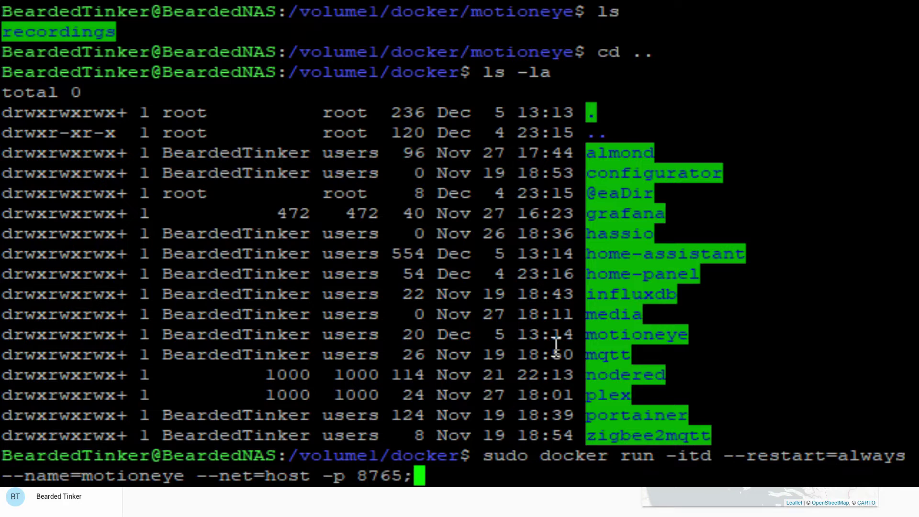
{"action": "key", "text": "BackSpace"}
{"action": "type", "text": ":8765"}
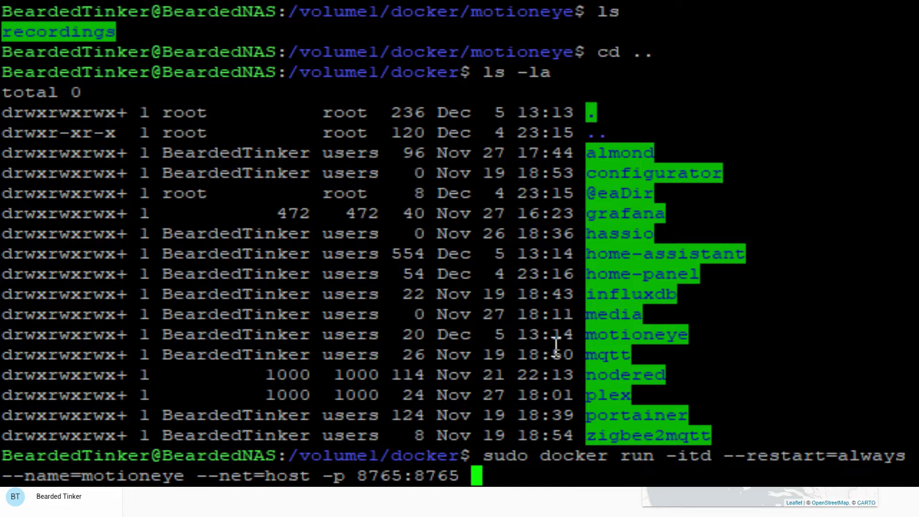
Step: Add volume options -v /etc/localtime:/etc/localtime:ro and -v /volume1/docker/motioneye:/etc/motioneye
{"action": "type", "text": "-v "}
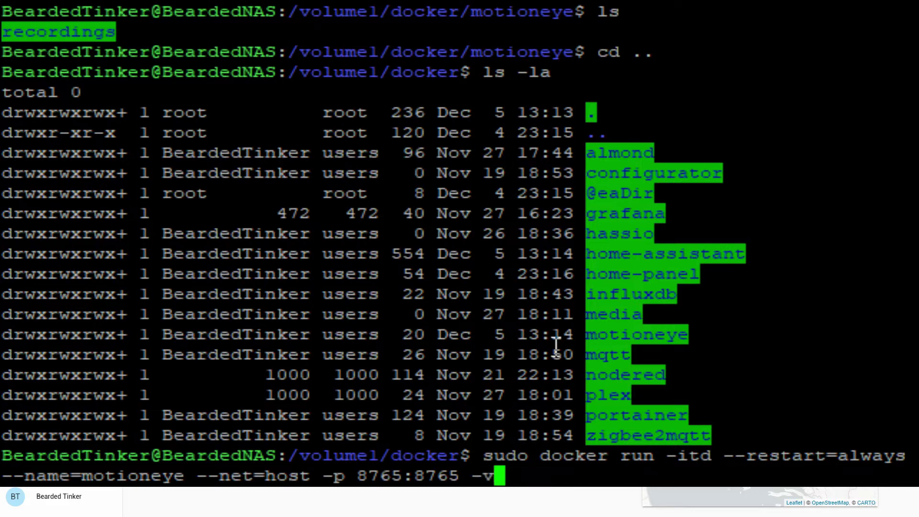
{"action": "type", "text": "/etvc"}
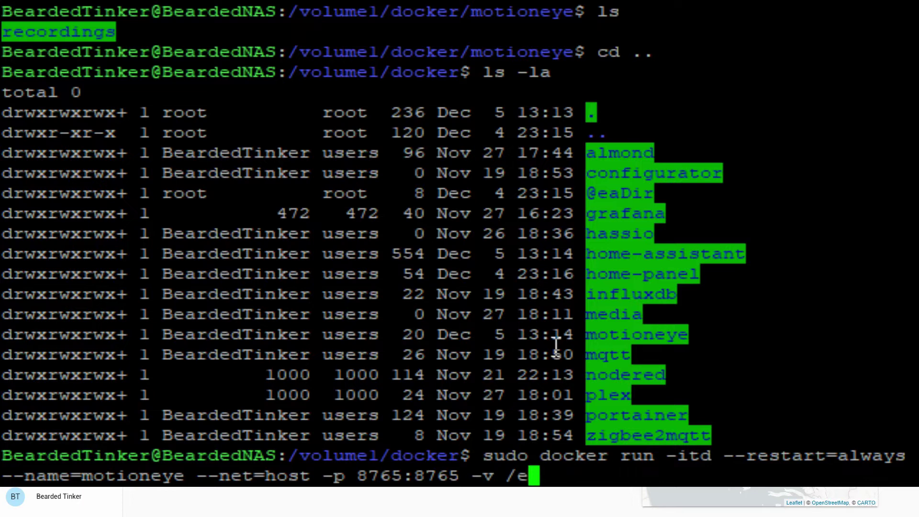
{"action": "key", "text": "BackSpace"}
{"action": "key", "text": "BackSpace"}
{"action": "type", "text": "c"}
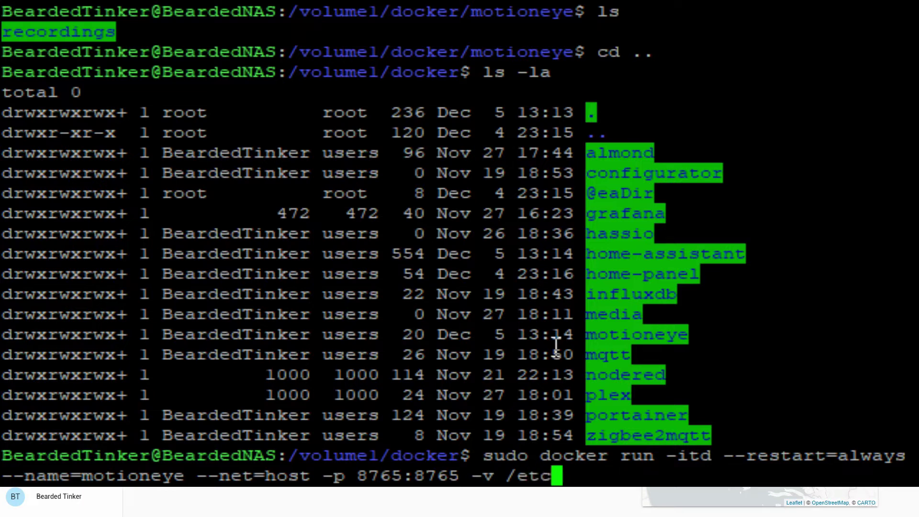
{"action": "type", "text": "/localtime"}
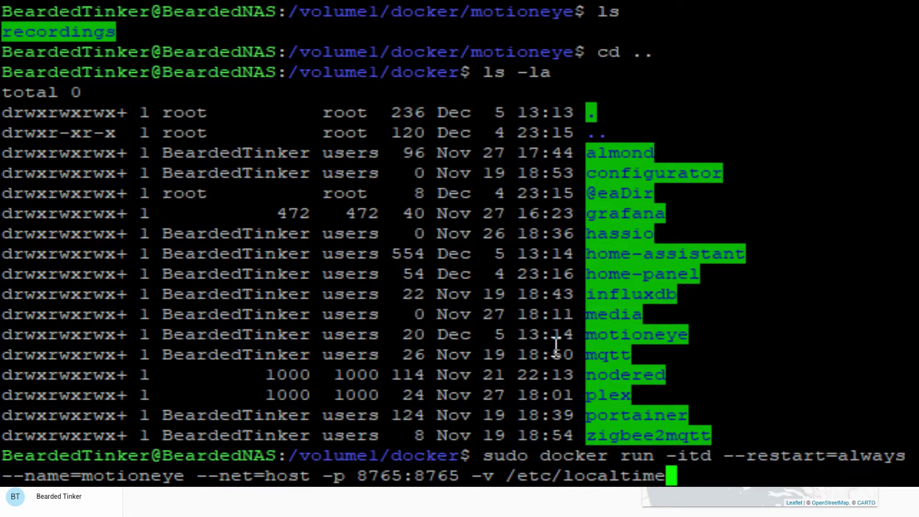
{"action": "type", "text": ":"}
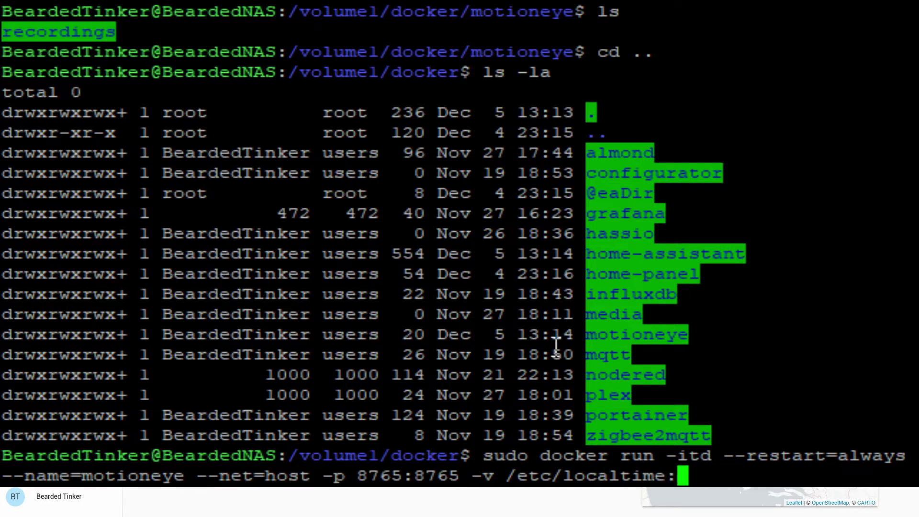
{"action": "type", "text": "/etc/loca"}
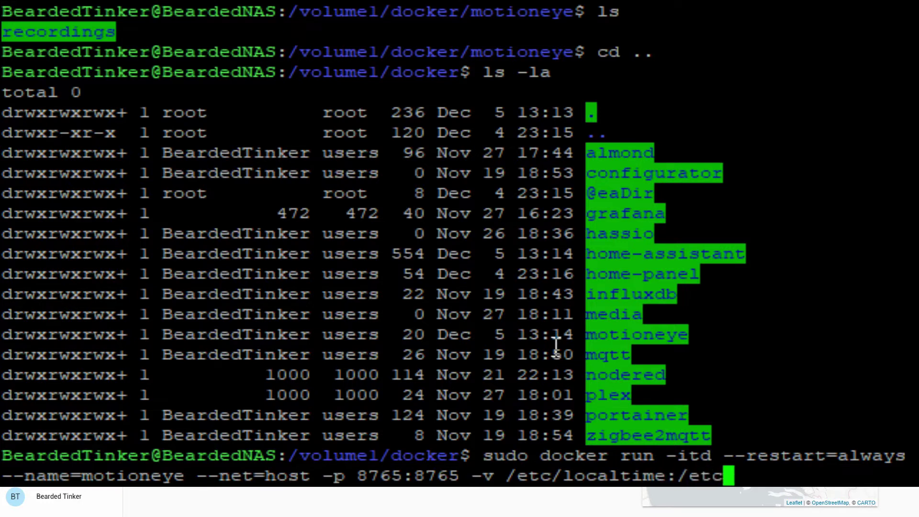
{"action": "type", "text": "ltime"}
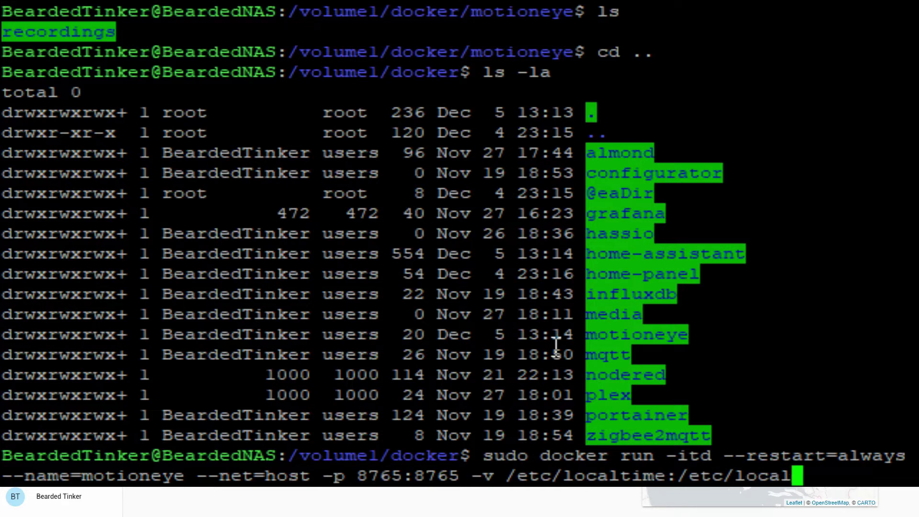
{"action": "type", "text": ":"}
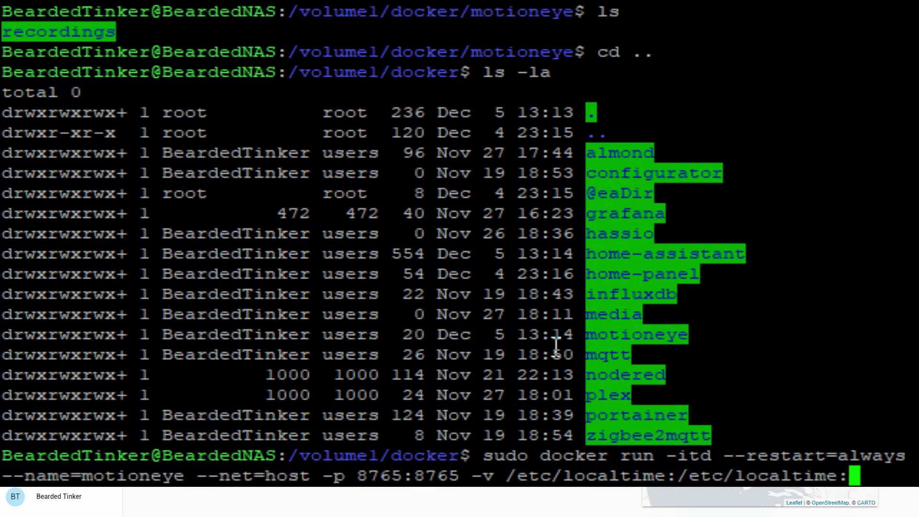
{"action": "type", "text": "ro"}
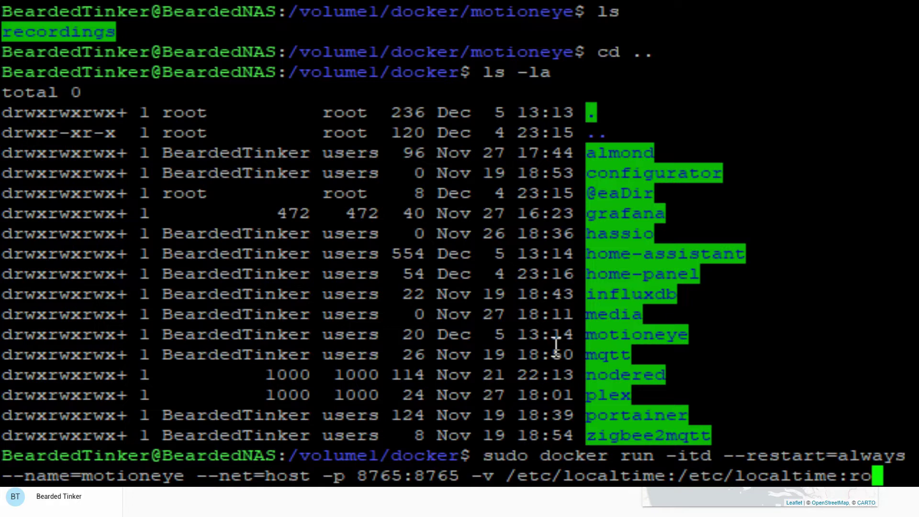
{"action": "type", "text": "-v"}
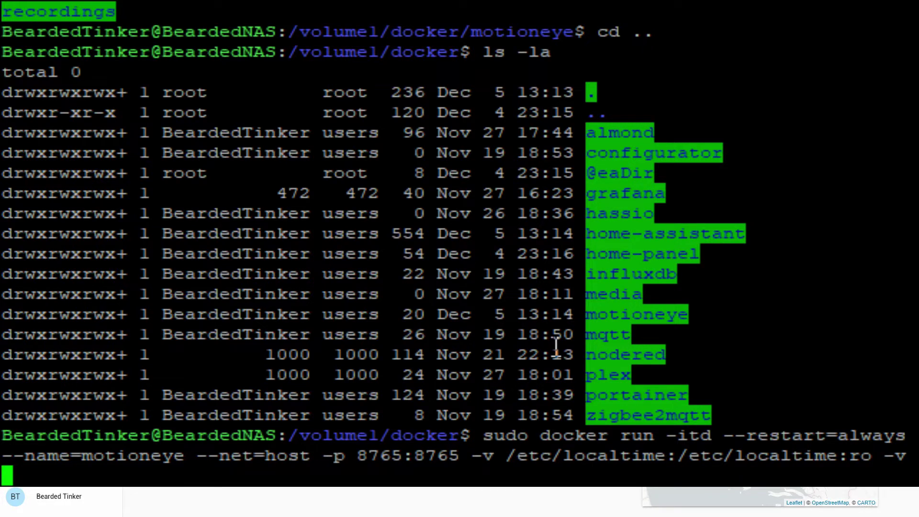
{"action": "type", "text": "/vo"}
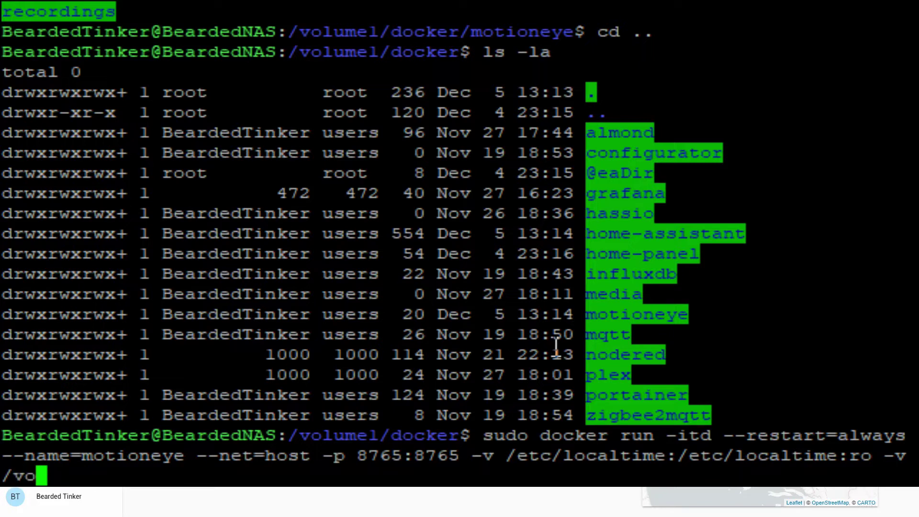
{"action": "type", "text": "lu"}
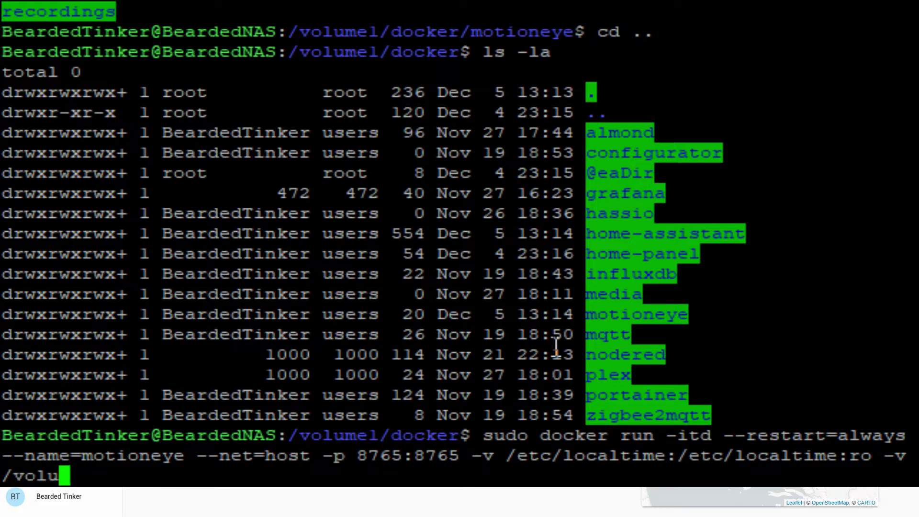
{"action": "type", "text": "me1/docker/"}
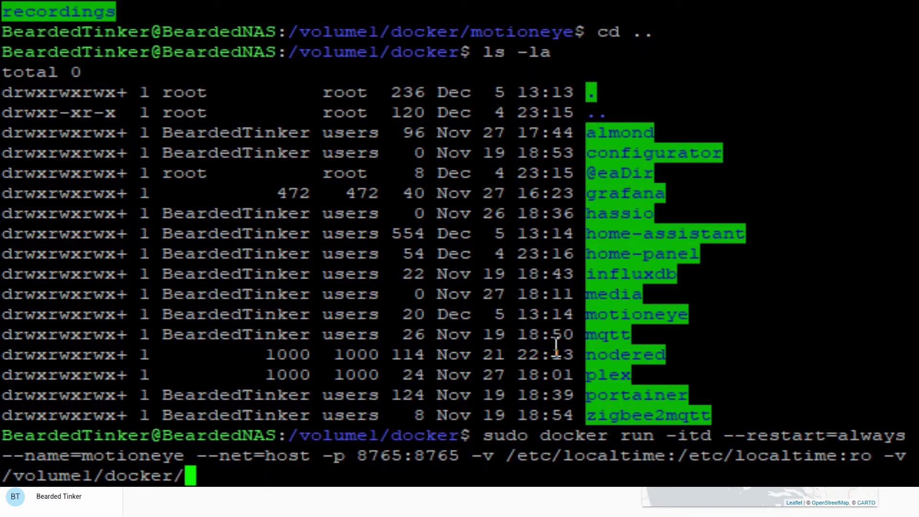
{"action": "type", "text": "moti"}
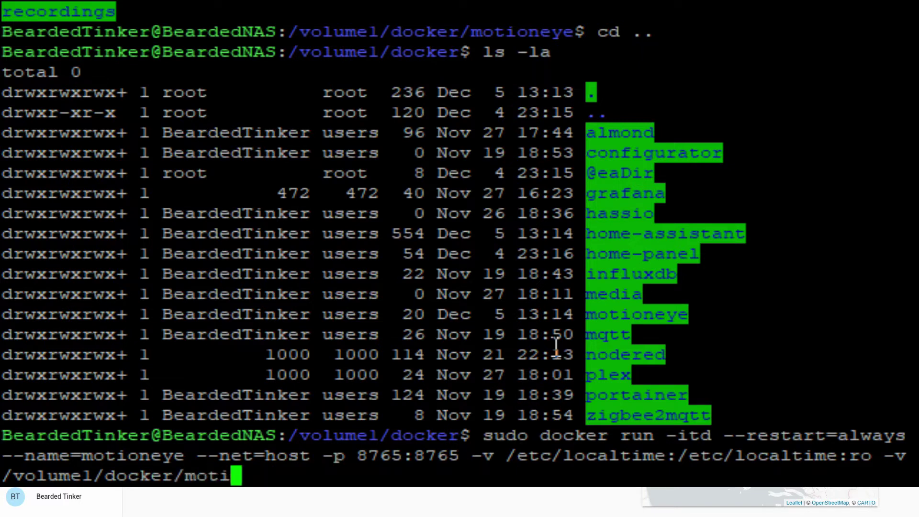
{"action": "type", "text": "oneye:/"}
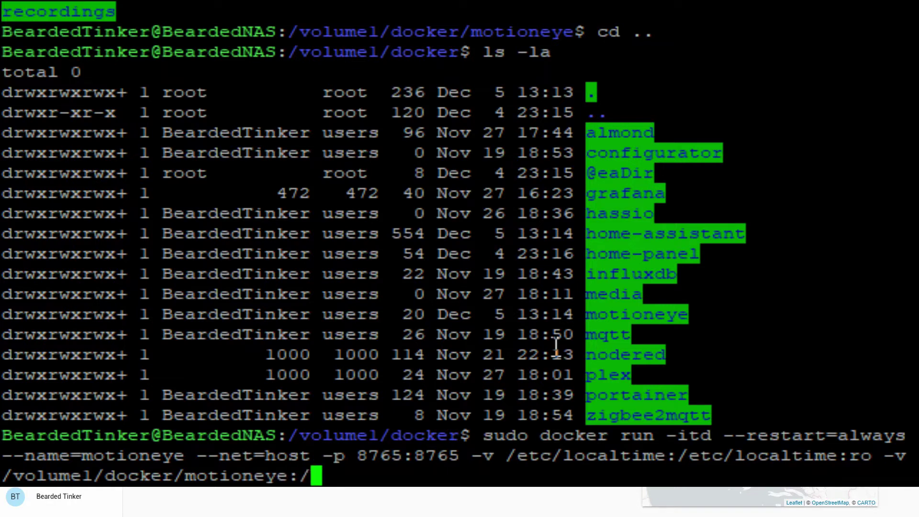
{"action": "type", "text": "etc"}
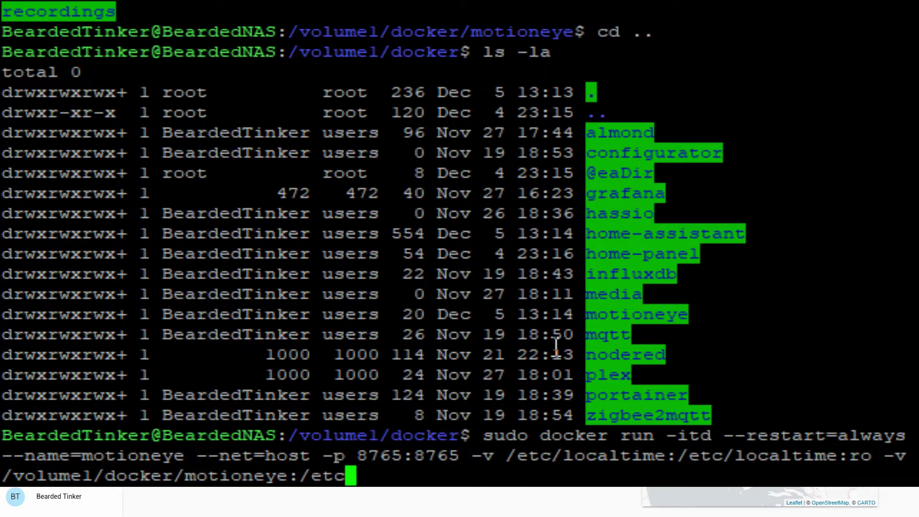
{"action": "type", "text": "/motione"}
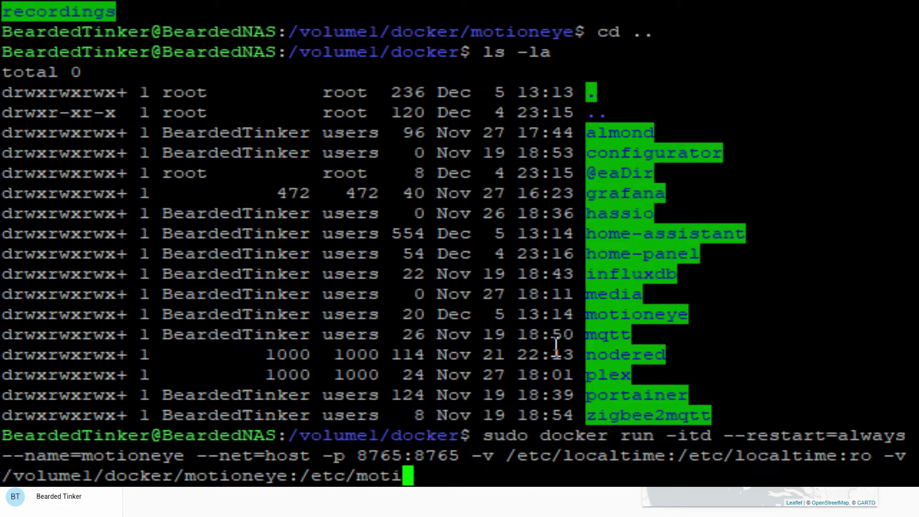
{"action": "type", "text": "ye"}
{"action": "type", "text": " - "}
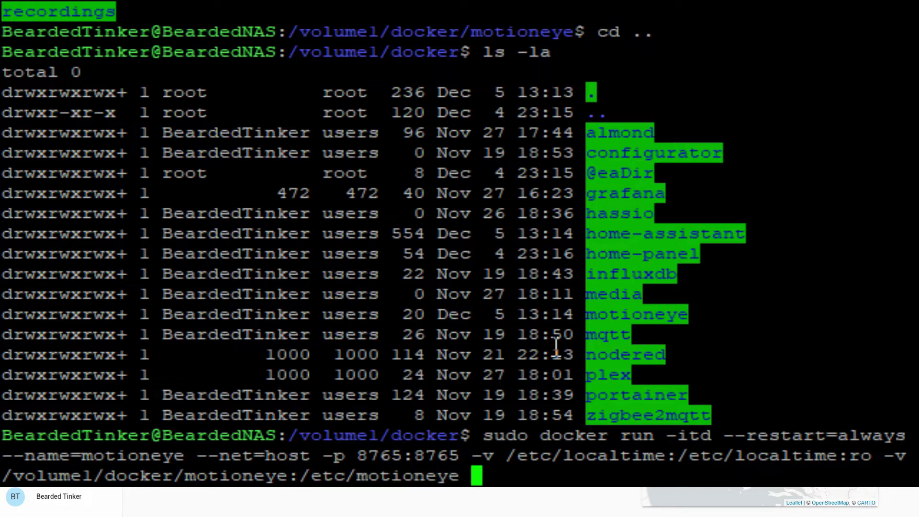
{"action": "type", "text": "v"}
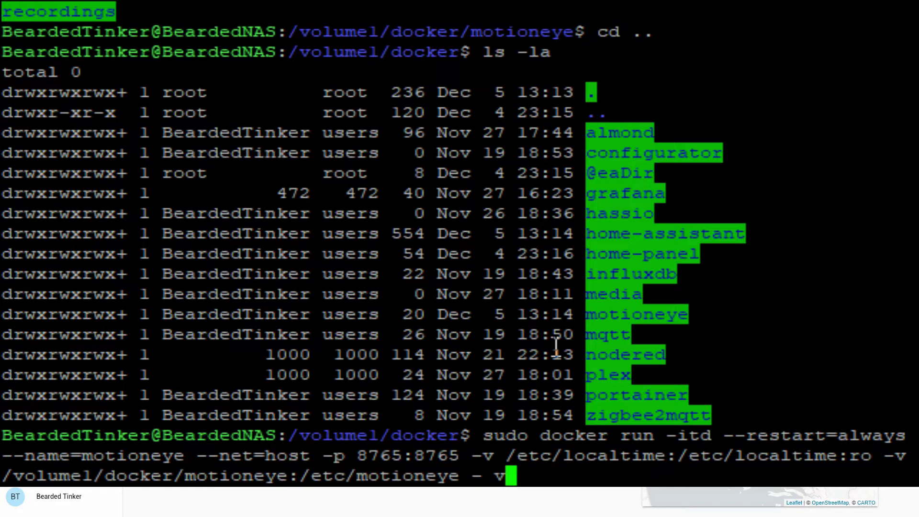
Step: Append -v /volume1/docker/motioneye/recordings:/var/lib/motioneye to the docker run command
{"action": "key", "text": "BackSpace"}
{"action": "key", "text": "BackSpace"}
{"action": "type", "text": "v"}
{"action": "type", "text": "/"}
{"action": "type", "text": "volume1"}
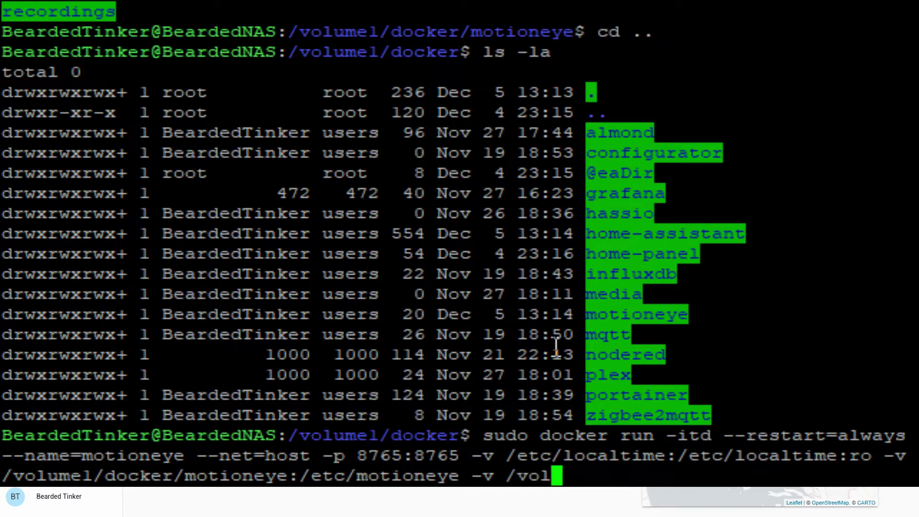
{"action": "type", "text": "/docker/,mo"}
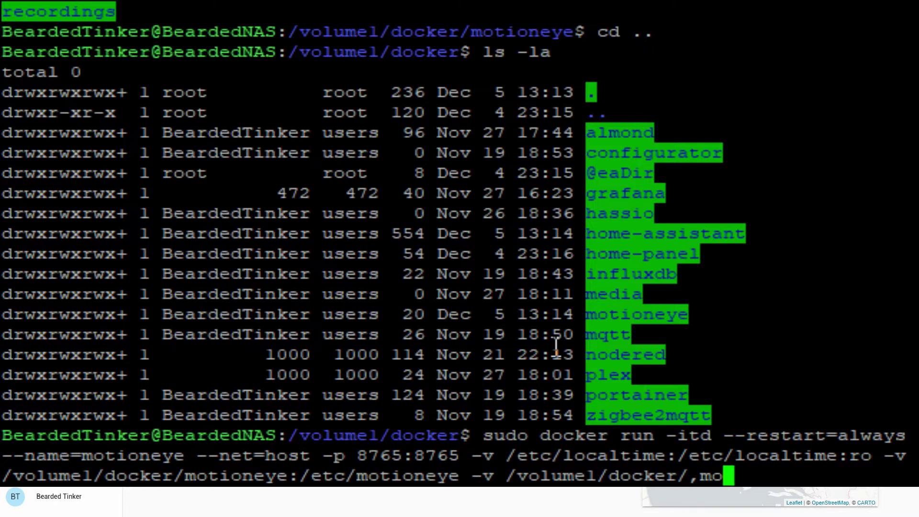
{"action": "key", "text": "BackSpace"}
{"action": "key", "text": "BackSpace"}
{"action": "key", "text": "BackSpace"}
{"action": "type", "text": "motio"}
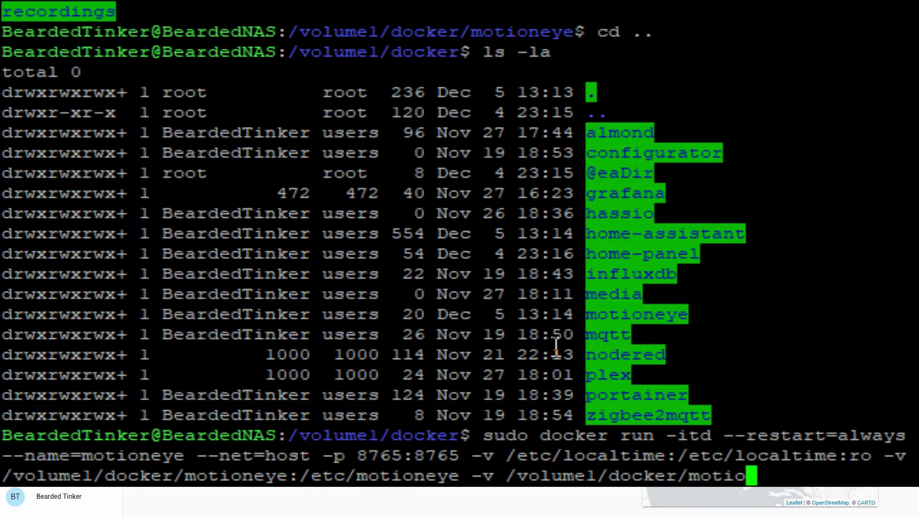
{"action": "type", "text": "neye:/"}
{"action": "key", "text": "BackSpace"}
{"action": "key", "text": "BackSpace"}
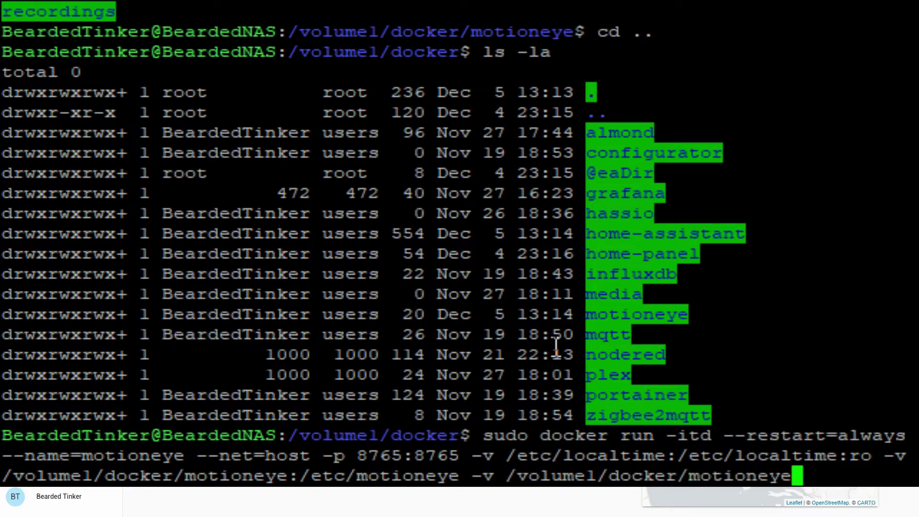
{"action": "type", "text": "/recor"}
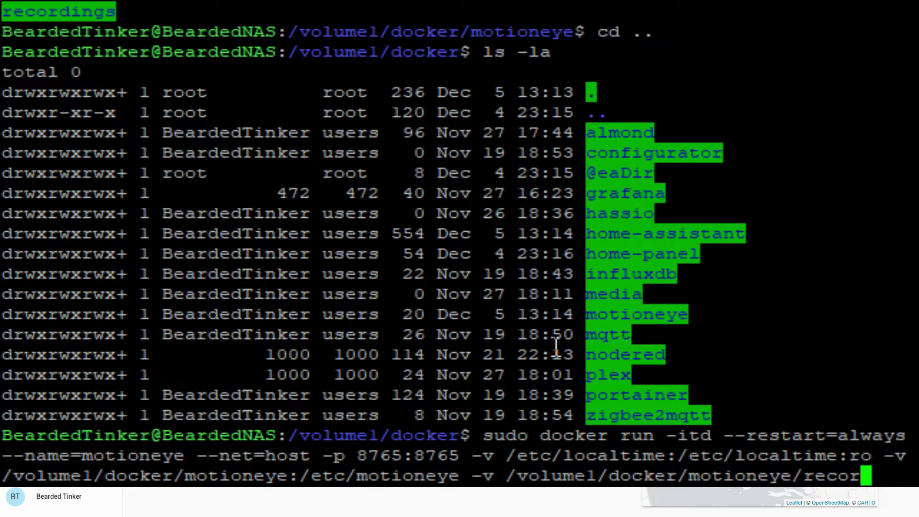
{"action": "type", "text": "dings:/"}
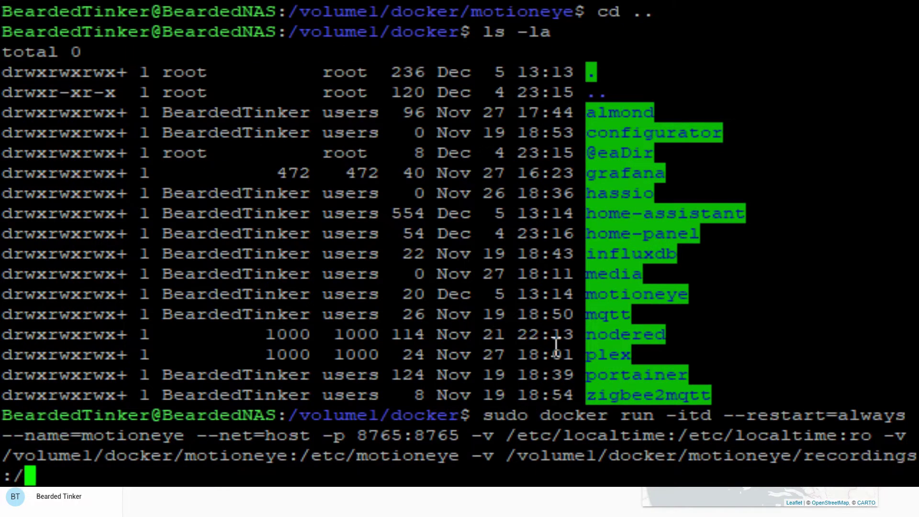
{"action": "type", "text": "var/"}
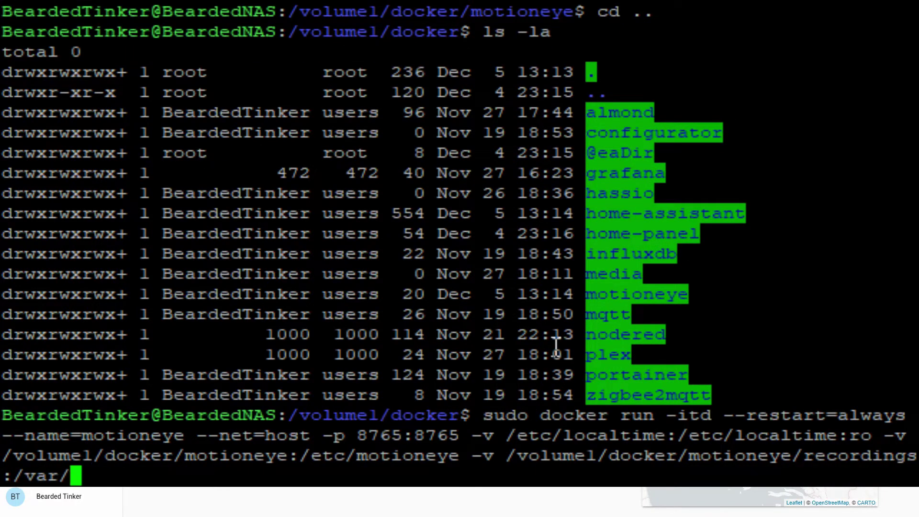
{"action": "type", "text": "lib/moti"}
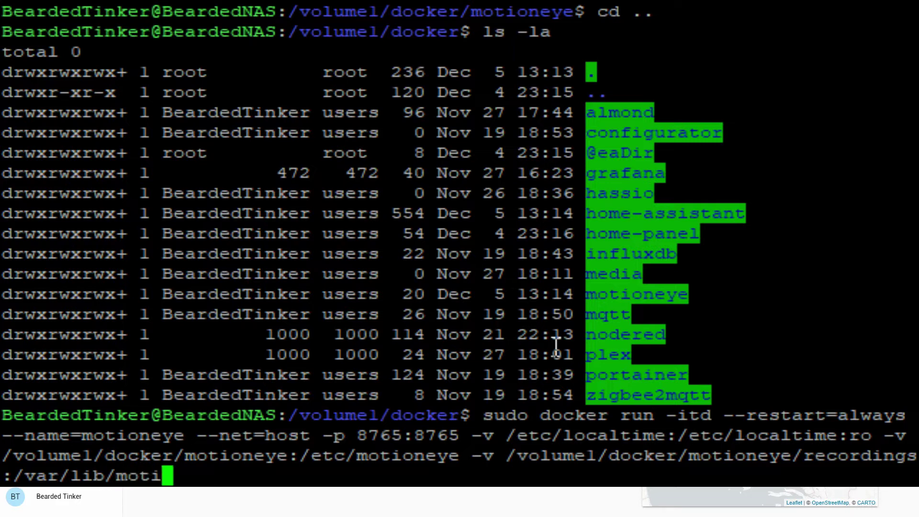
{"action": "type", "text": "oneye"}
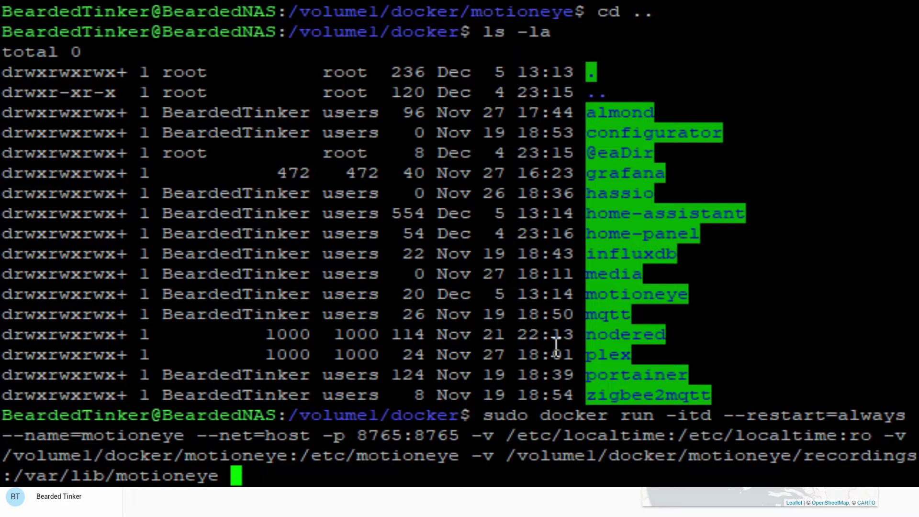
Step: Finish the command with image ccrisan/motioneye:master-amd64, run it, and enter the sudo password
{"action": "type", "text": "ccr"}
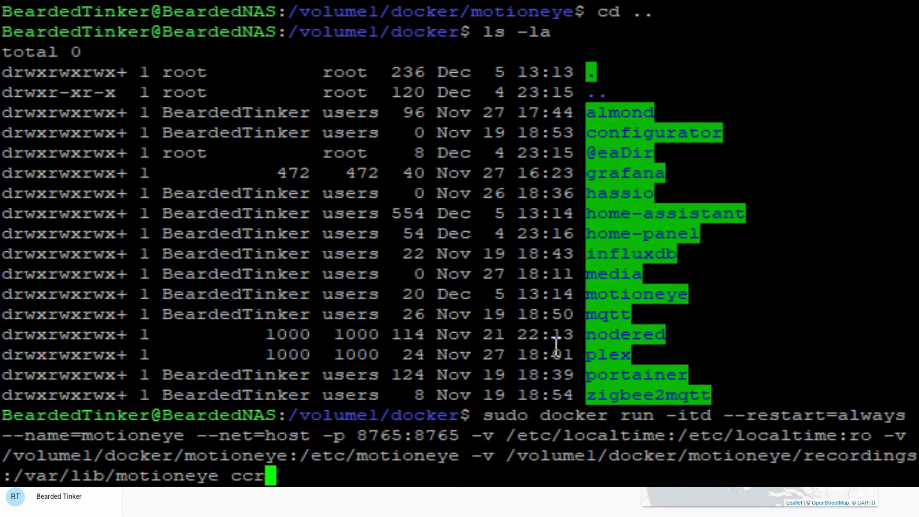
{"action": "type", "text": "isan/"}
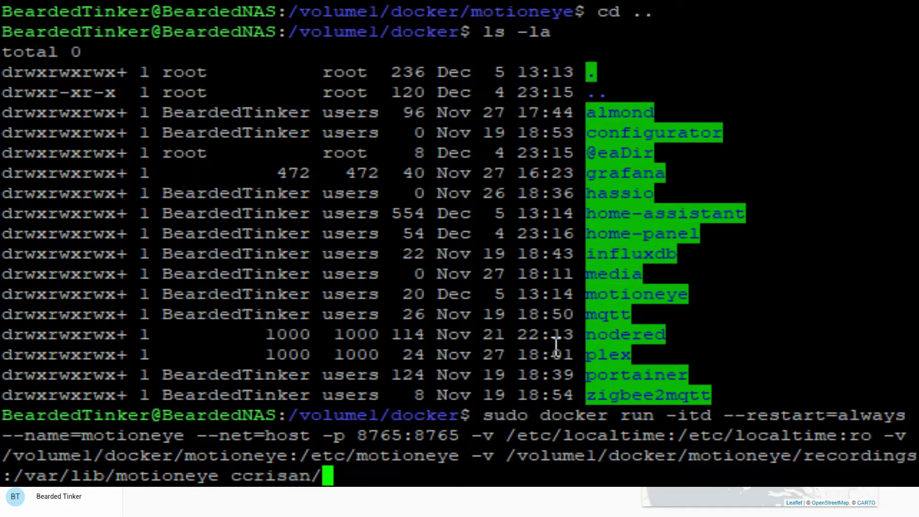
{"action": "type", "text": "motion"}
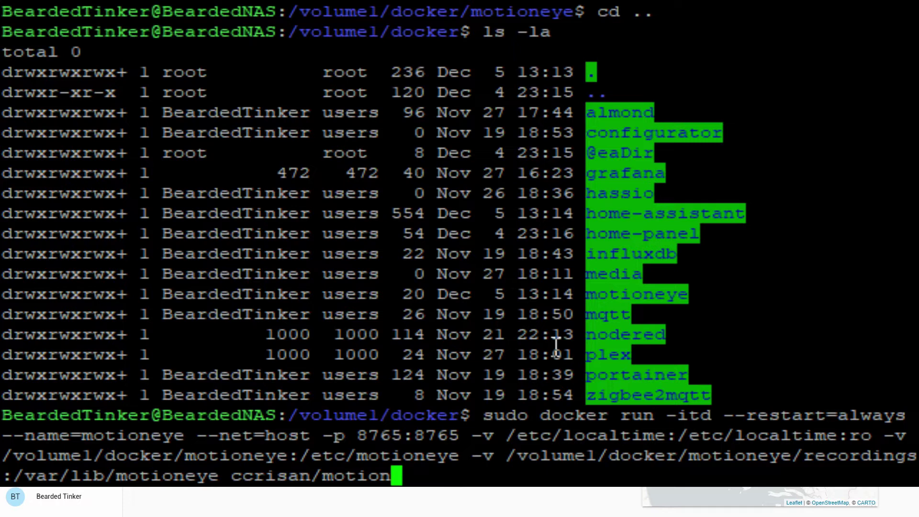
{"action": "type", "text": "eye"}
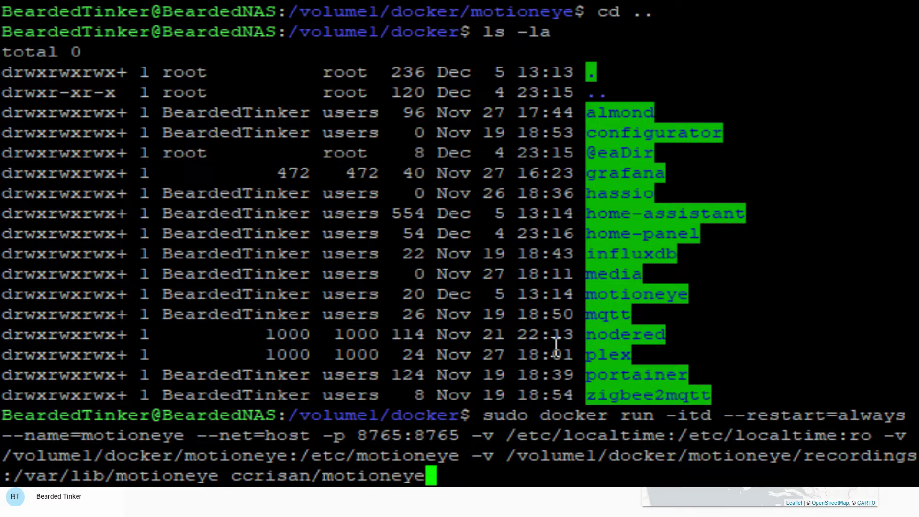
{"action": "type", "text": ":"}
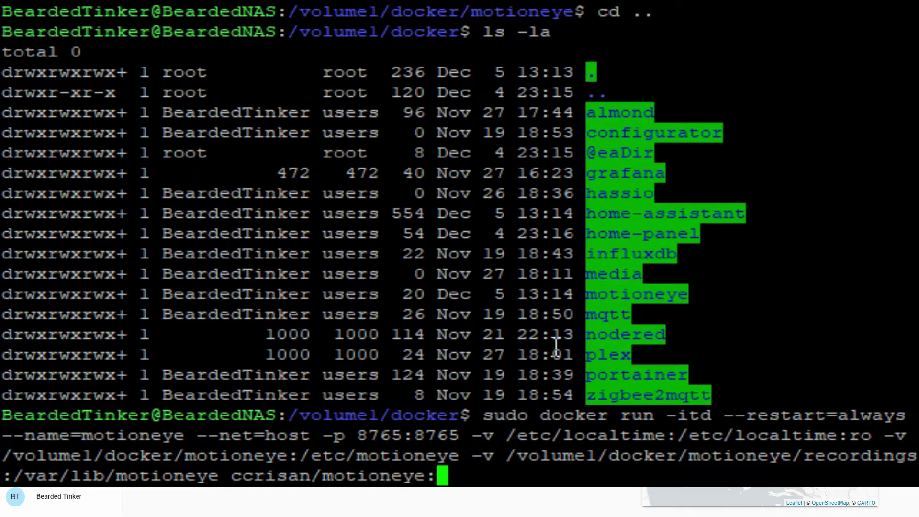
{"action": "type", "text": "master-amd64"}
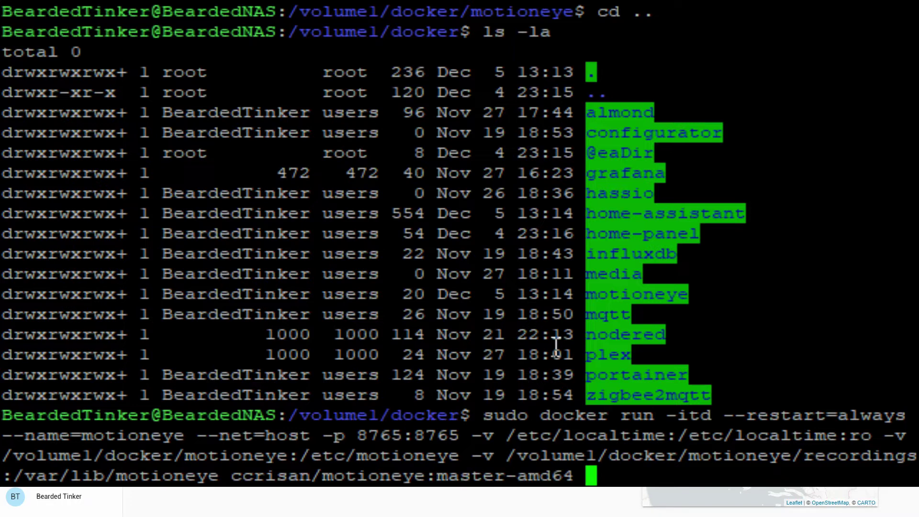
{"action": "key", "text": "Return"}
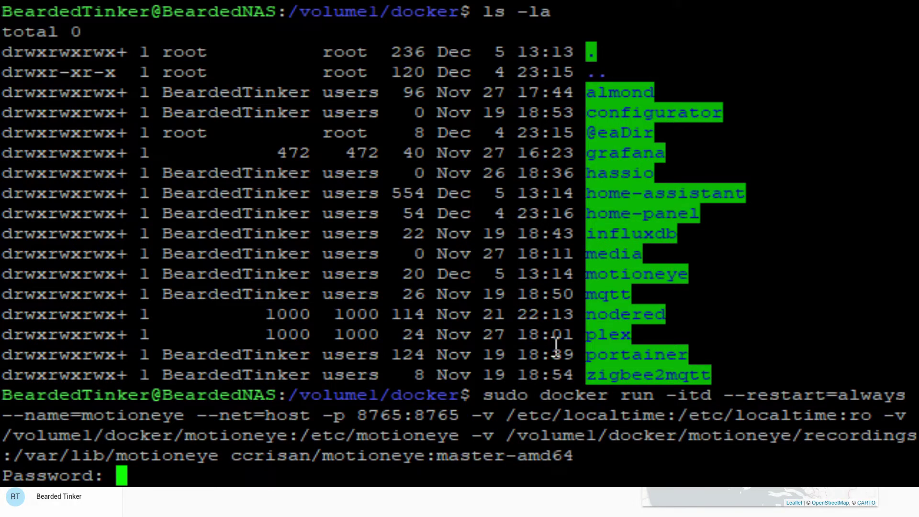
{"action": "key", "text": "Return"}
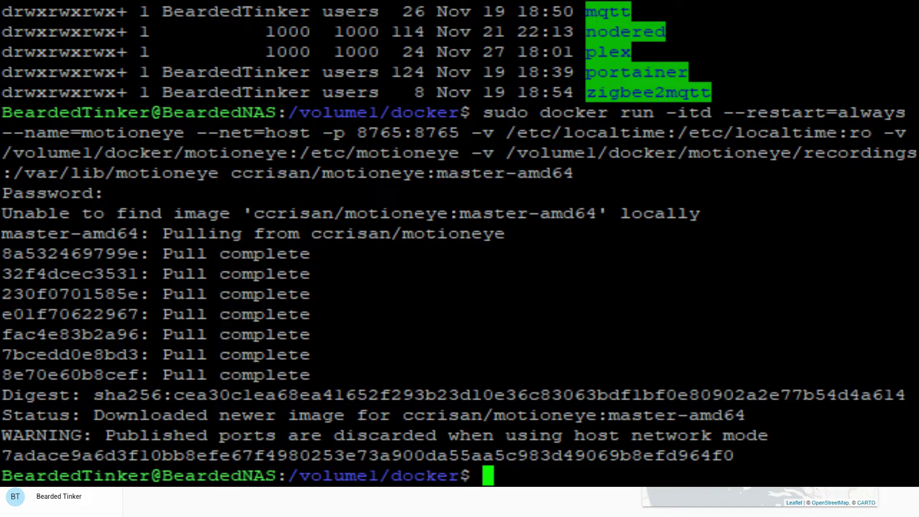
Step: In the browser, check Portainer's Images list, then its Containers list for motioneye
{"action": "left_click", "coordinate": [296, 503]}
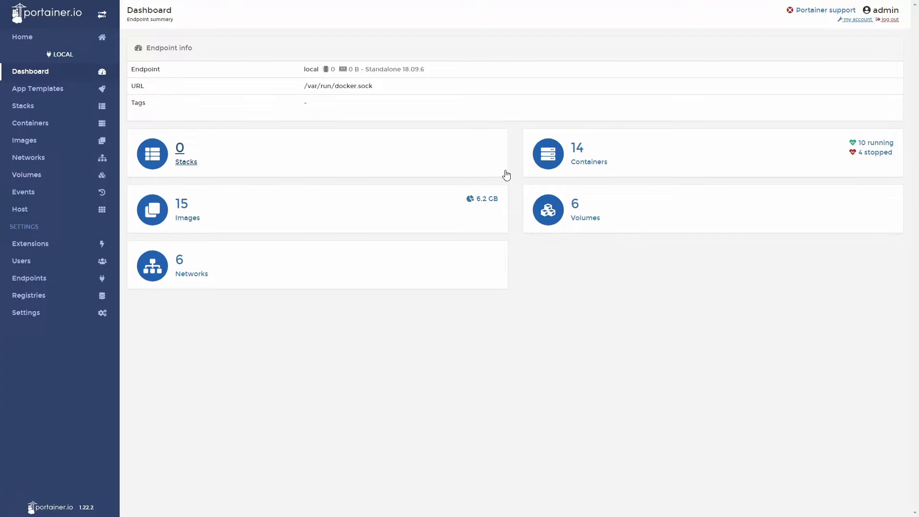
{"action": "left_click", "coordinate": [292, 213]}
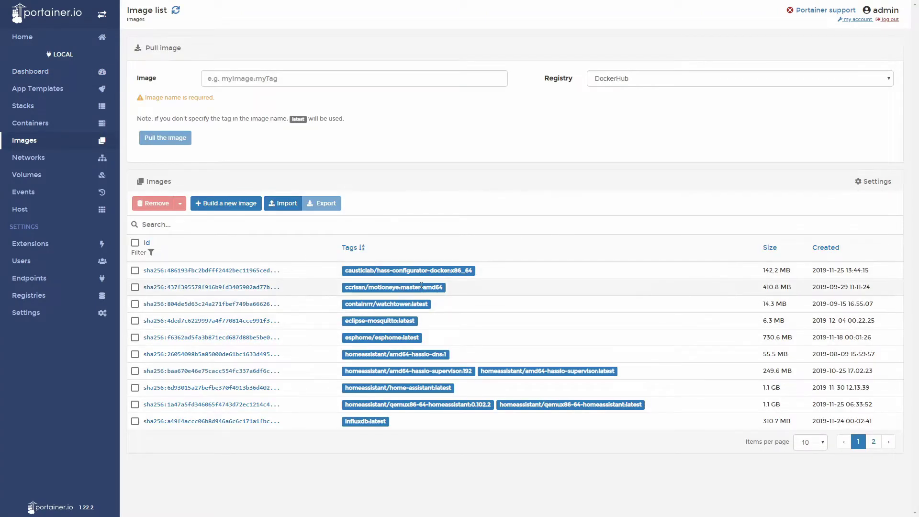
{"action": "left_click", "coordinate": [42, 123]}
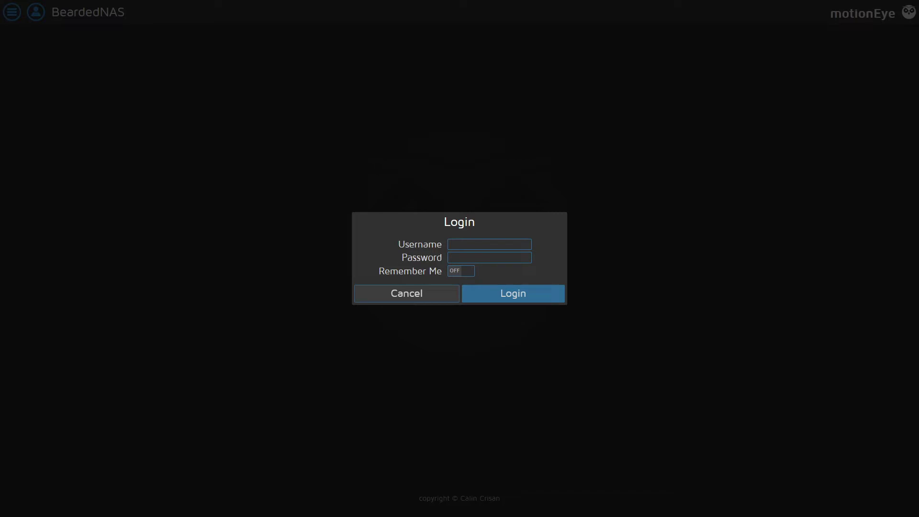
Step: Log in to motionEye as admin and open the Add Camera form
{"action": "type", "text": "admin"}
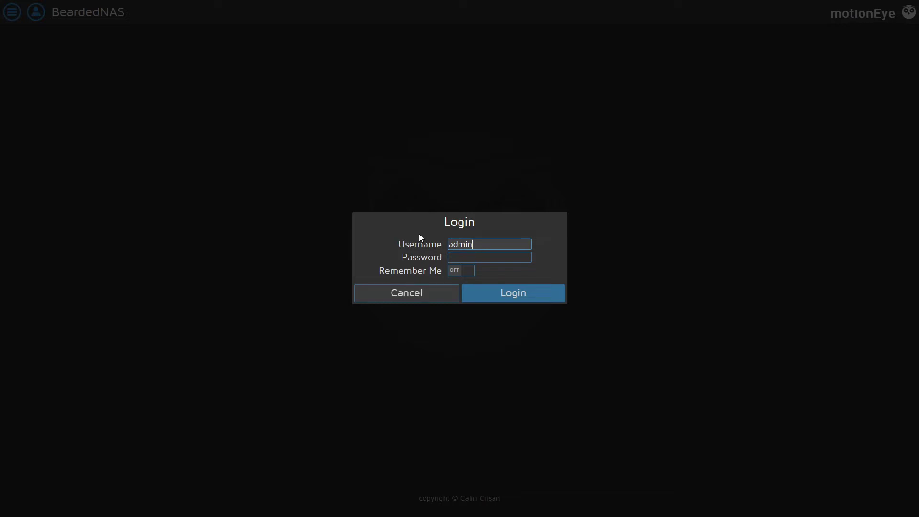
{"action": "key", "text": "Return"}
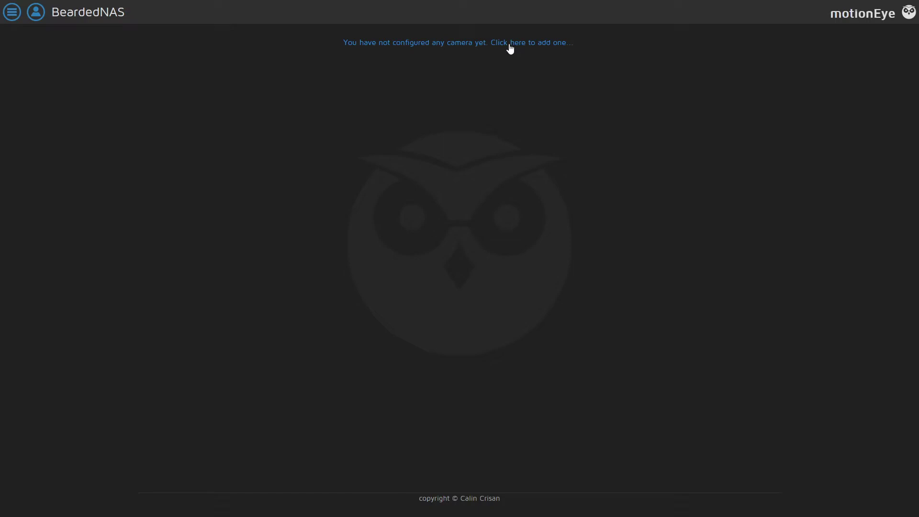
{"action": "left_click", "coordinate": [510, 46]}
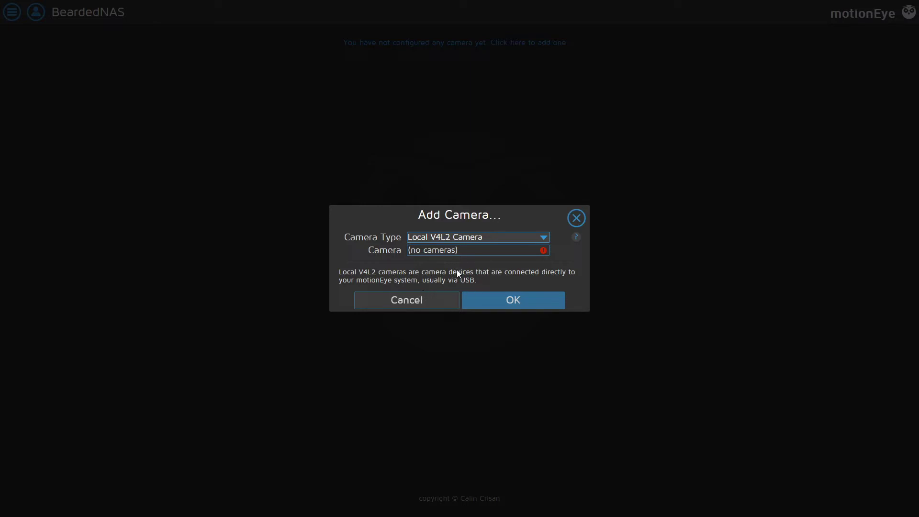
{"action": "key", "text": "Down"}
{"action": "left_click", "coordinate": [467, 228]}
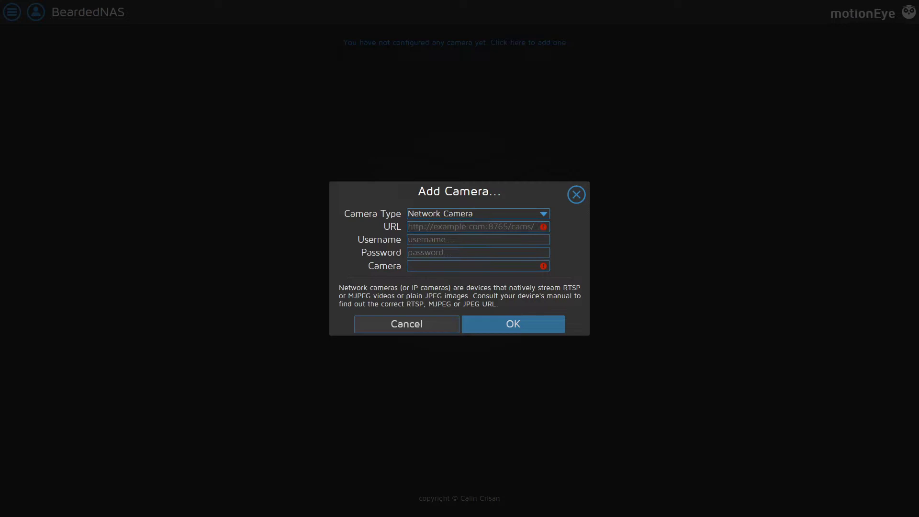
{"action": "left_click", "coordinate": [489, 226]}
{"action": "type", "text": "h"}
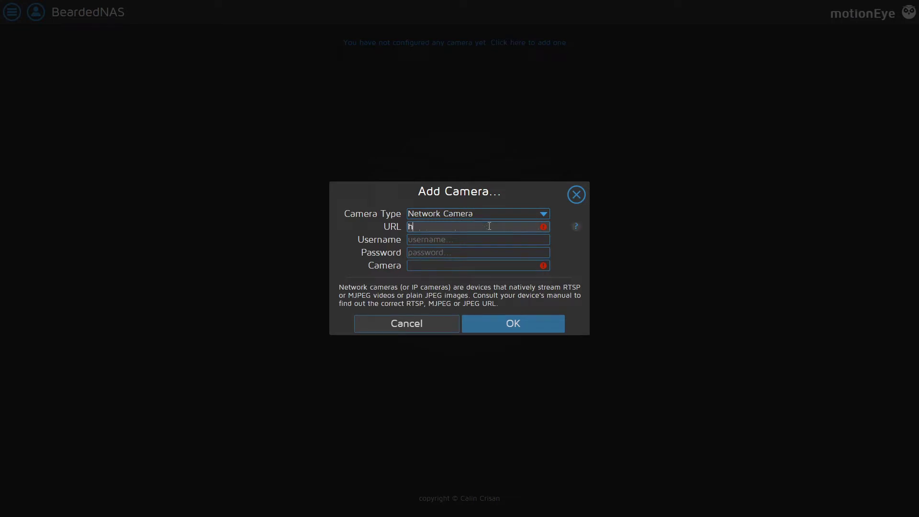
{"action": "type", "text": "ttp://192.168.1.130/"}
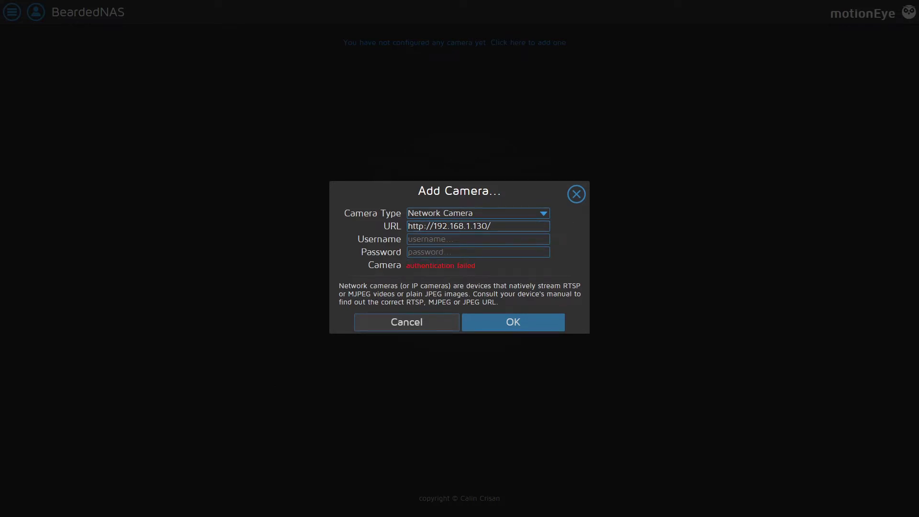
{"action": "left_click", "coordinate": [516, 228]}
{"action": "type", "text": "video."}
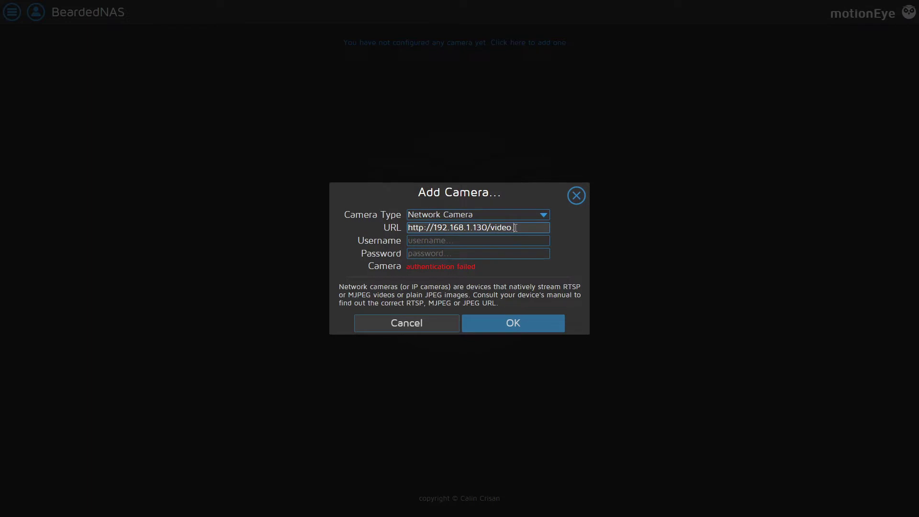
{"action": "type", "text": "cgi"}
{"action": "type", "text": "?resolution"}
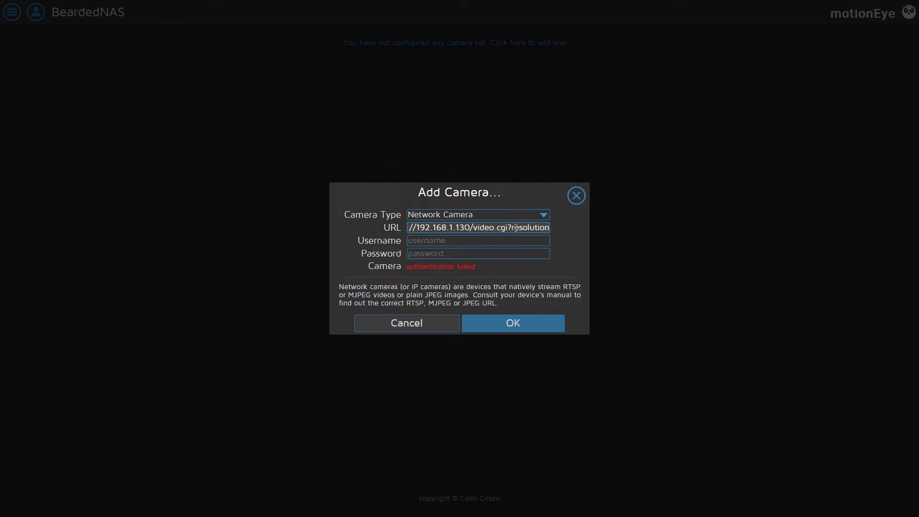
{"action": "type", "text": "=VGA"}
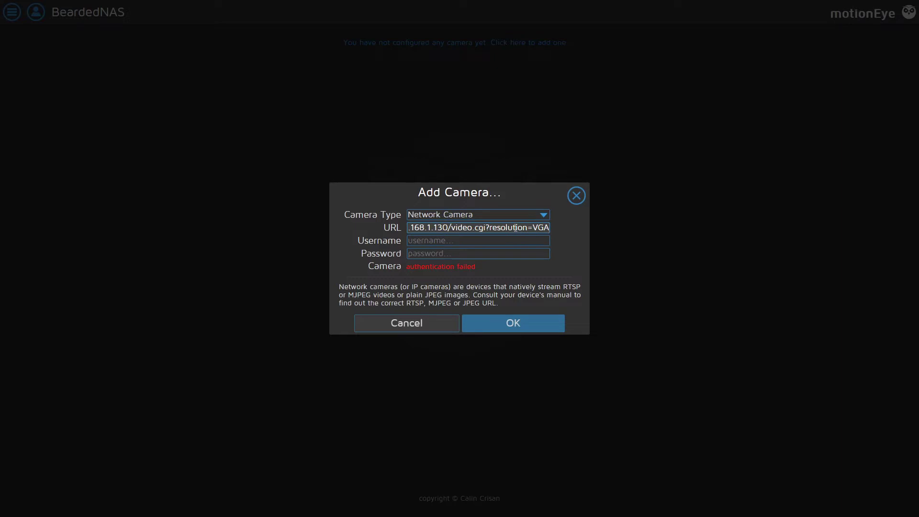
{"action": "key", "text": "Tab"}
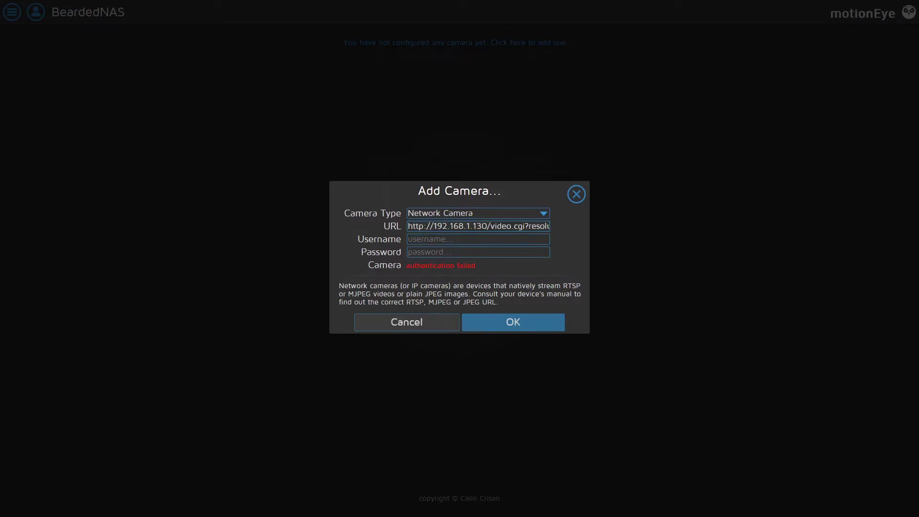
Step: Enter the camera's username and password and confirm adding the camera
{"action": "left_click", "coordinate": [510, 238]}
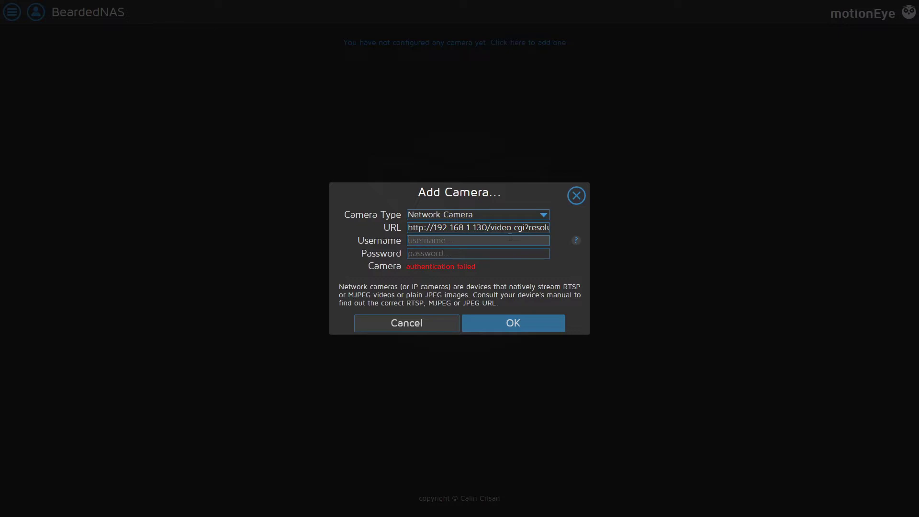
{"action": "type", "text": "ha5010"}
{"action": "key", "text": "Tab"}
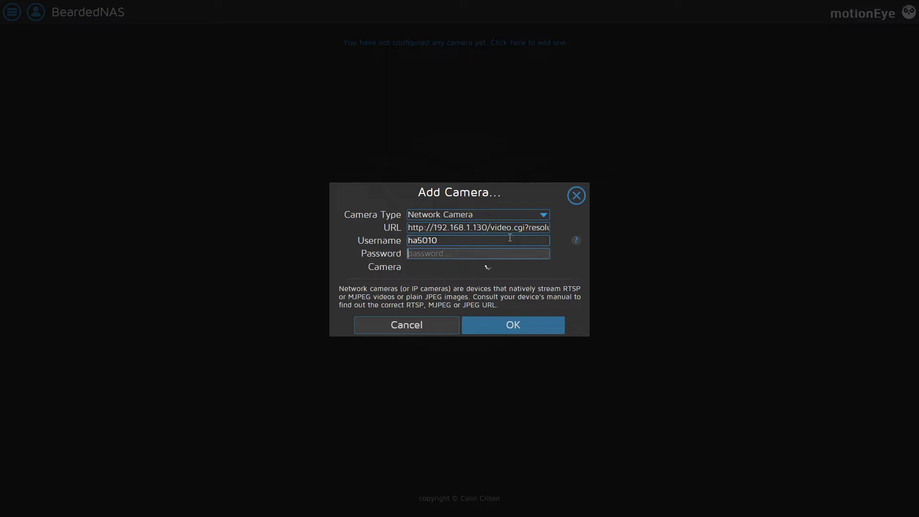
{"action": "type", "text": "*****"}
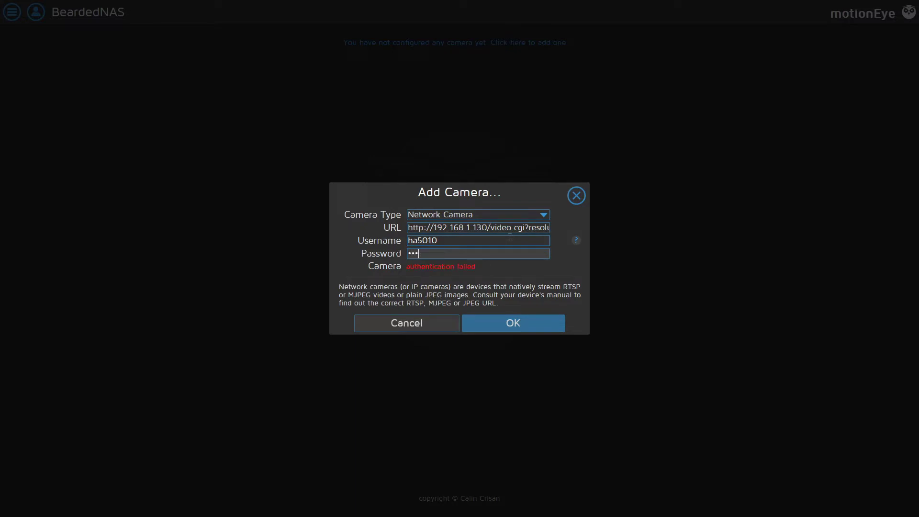
{"action": "type", "text": "*"}
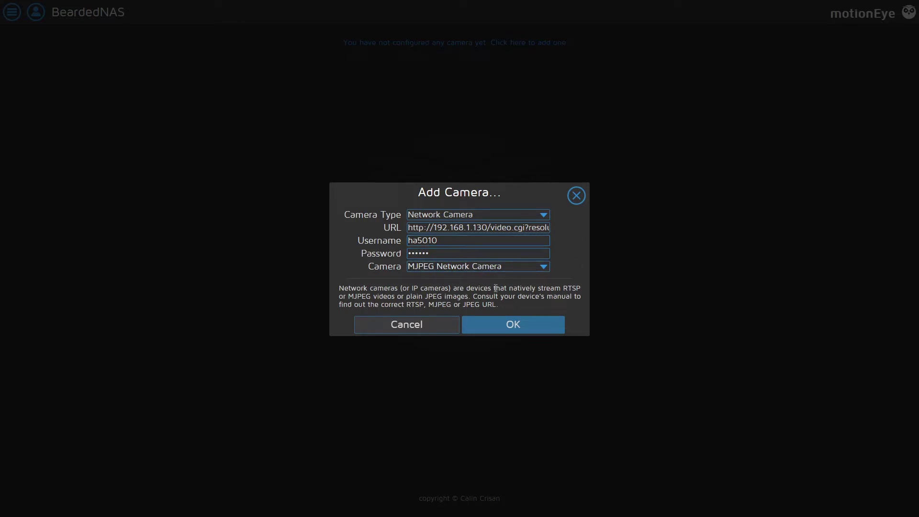
{"action": "left_click", "coordinate": [529, 329]}
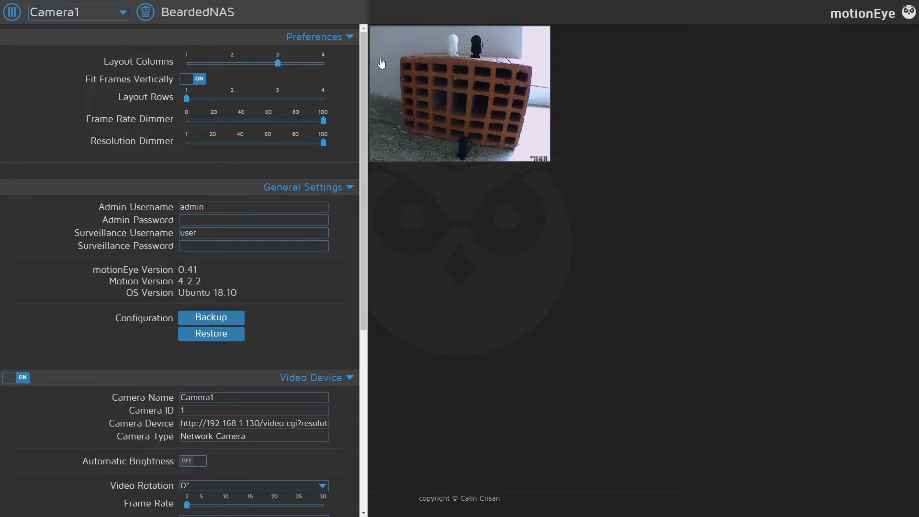
Step: Set the layout to a single camera column and collapse the Preferences section
{"action": "mouse_move", "coordinate": [279, 65]}
{"action": "left_click_drag", "start_coordinate": [280, 69], "coordinate": [191, 65]}
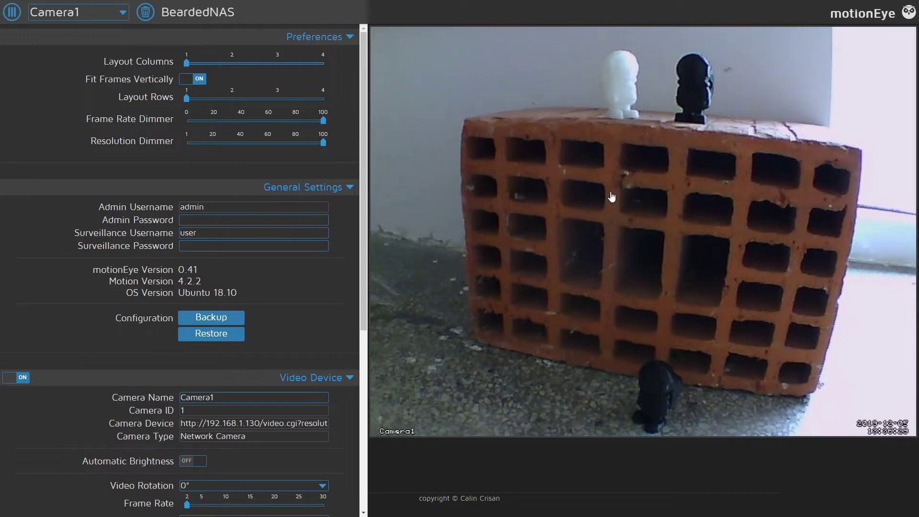
{"action": "left_click", "coordinate": [347, 36]}
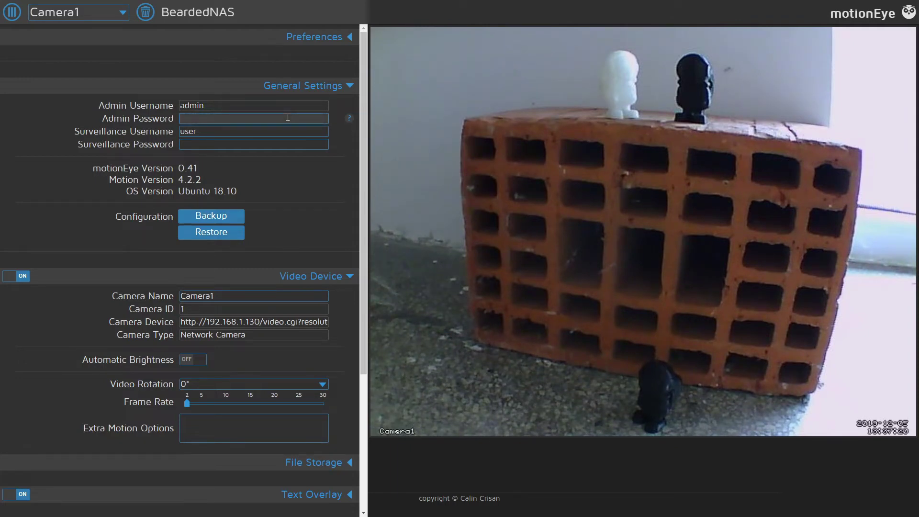
Step: Give the motionEye admin account a new password and apply it
{"action": "type", "text": "••••••••••"}
{"action": "key", "text": "Tab"}
{"action": "left_click", "coordinate": [341, 13]}
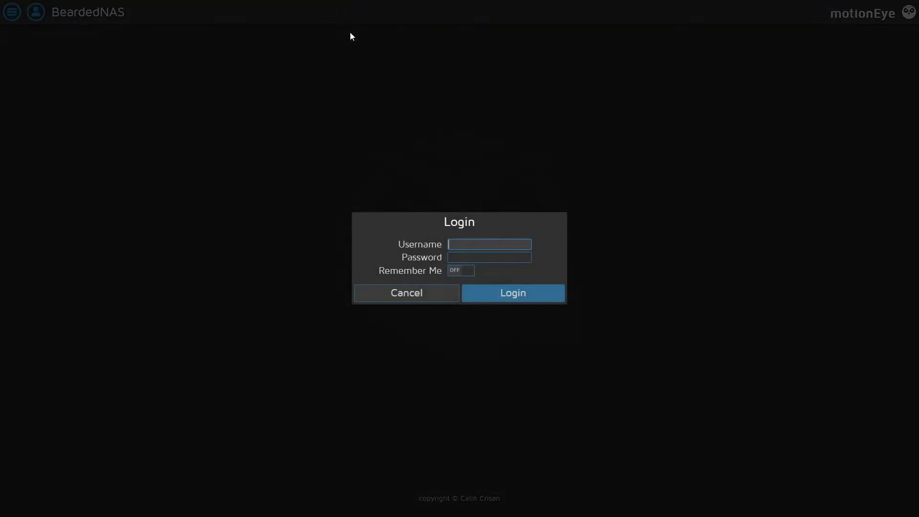
Step: Log back in as admin with the new password, then open and close the settings panel
{"action": "type", "text": "admni"}
{"action": "key", "text": "Tab"}
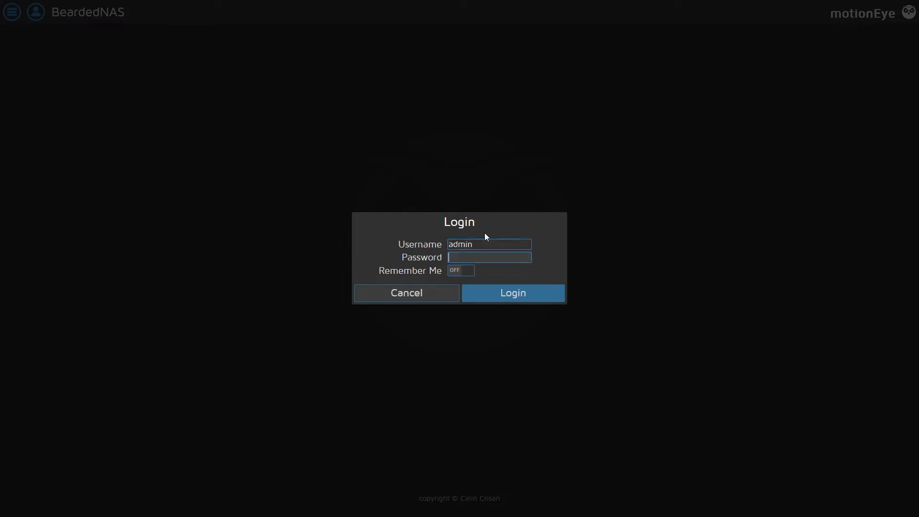
{"action": "type", "text": "•"}
{"action": "key", "text": "Return"}
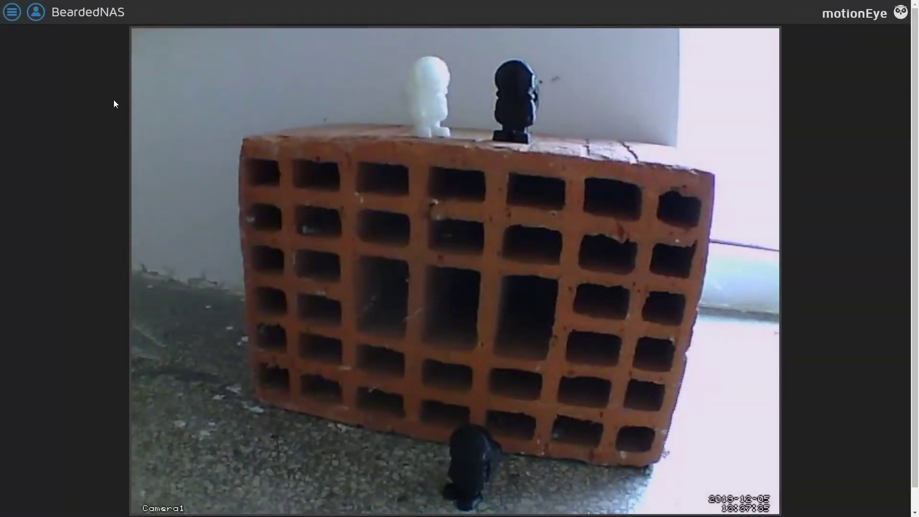
{"action": "left_click", "coordinate": [13, 14]}
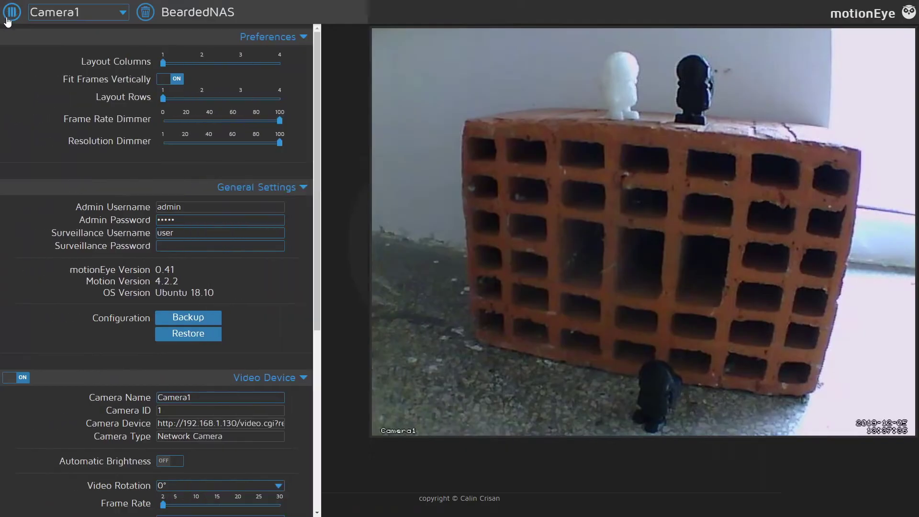
{"action": "left_click", "coordinate": [12, 13]}
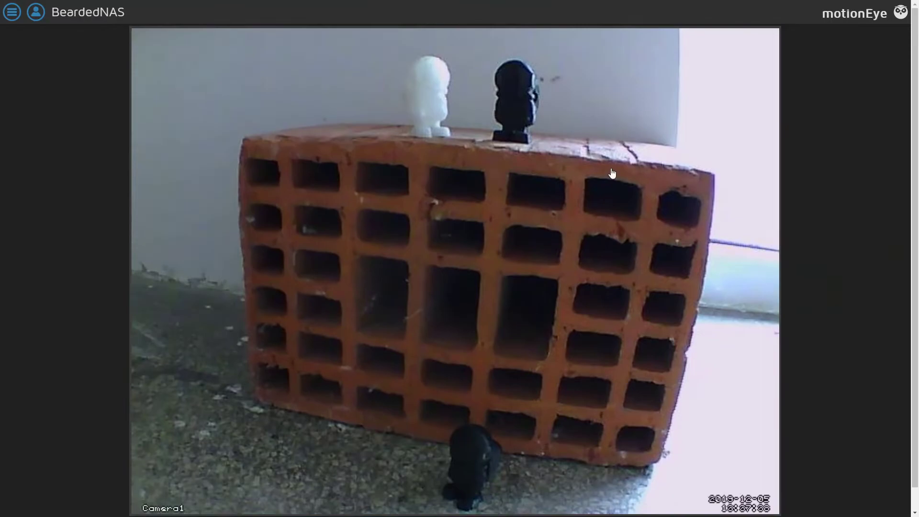
Step: Change the surveillance username to motioneye, enter its password, and apply the new credentials
{"action": "left_click", "coordinate": [12, 12]}
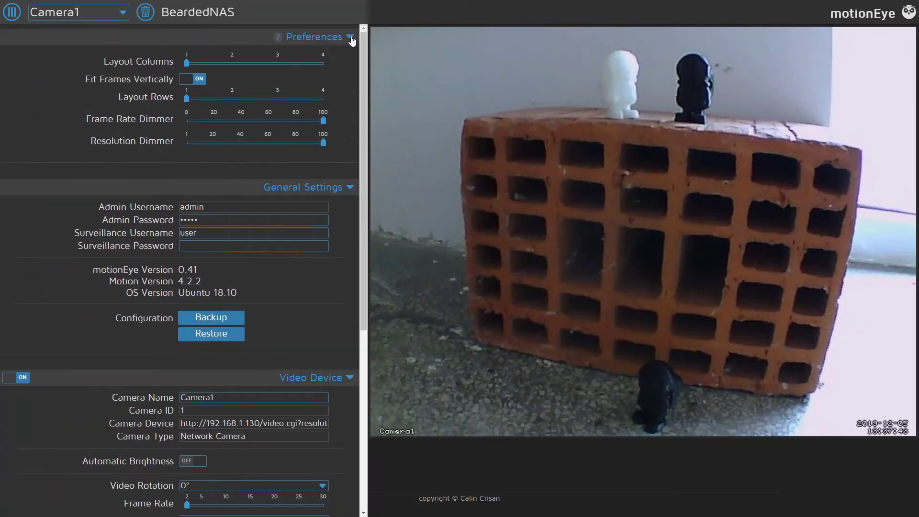
{"action": "left_click", "coordinate": [279, 37]}
{"action": "left_click_drag", "start_coordinate": [209, 130], "coordinate": [173, 124]}
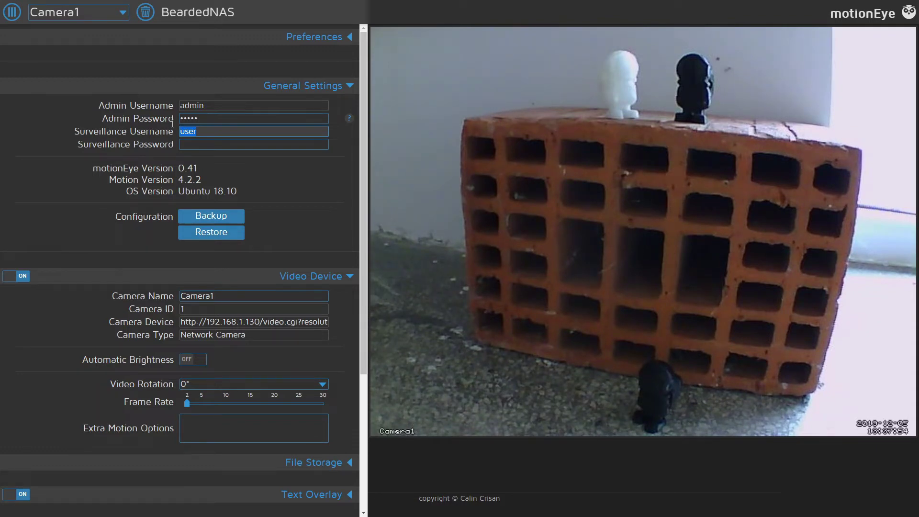
{"action": "type", "text": "motioneye"}
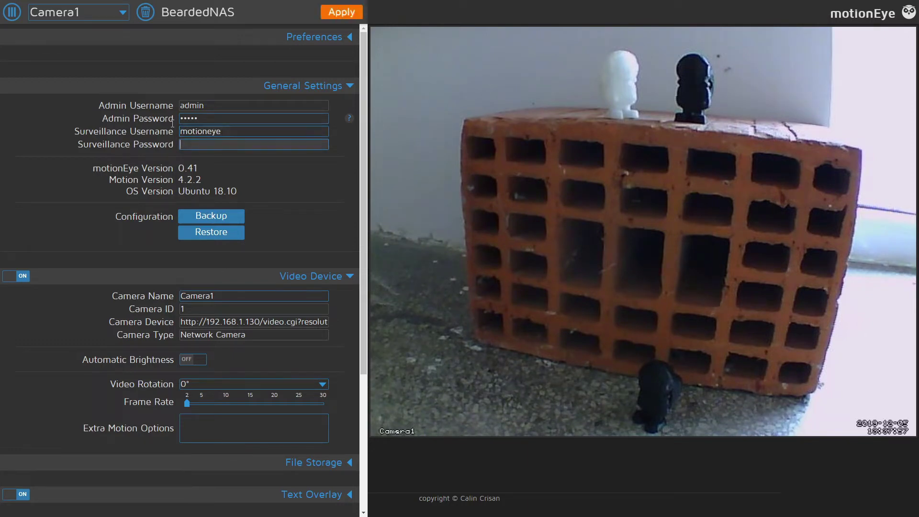
{"action": "type", "text": "motioneye"}
{"action": "left_click", "coordinate": [342, 12]}
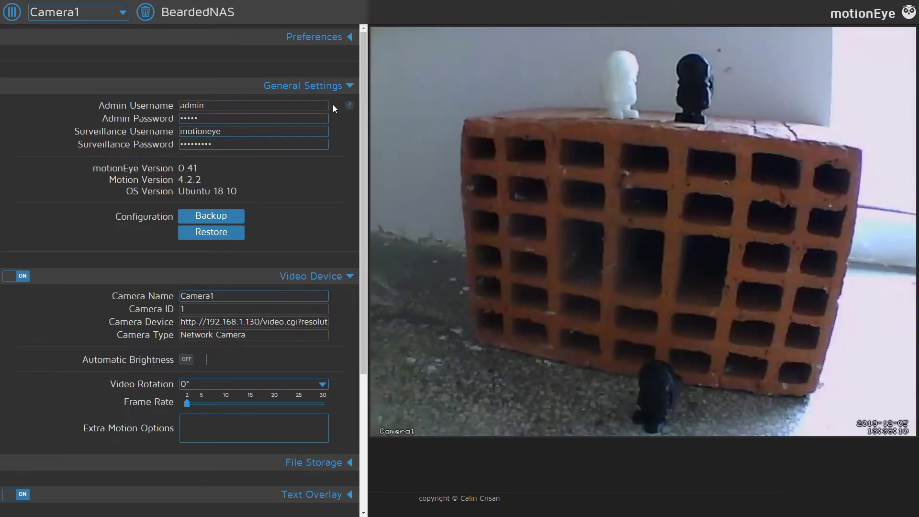
{"action": "left_click", "coordinate": [349, 86]}
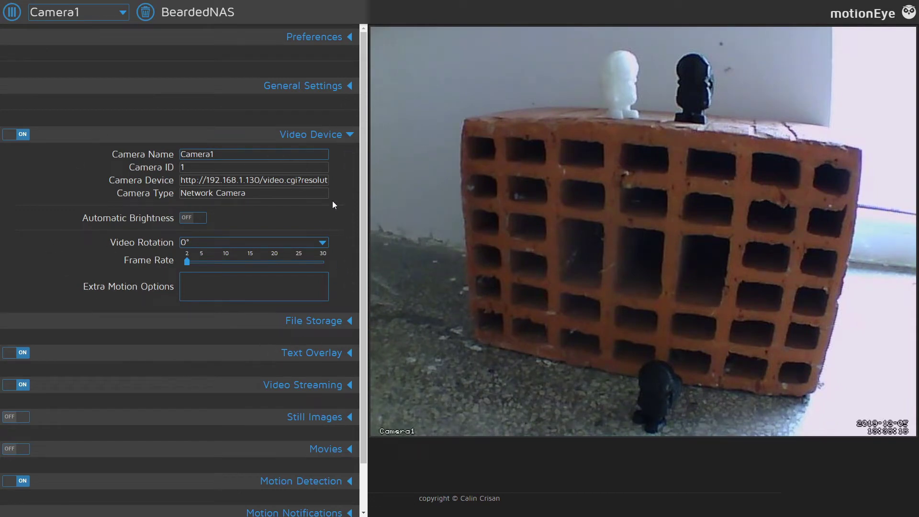
Step: Rename the camera from Camera1 to Test and switch Automatic Brightness on
{"action": "double_click", "coordinate": [207, 153]}
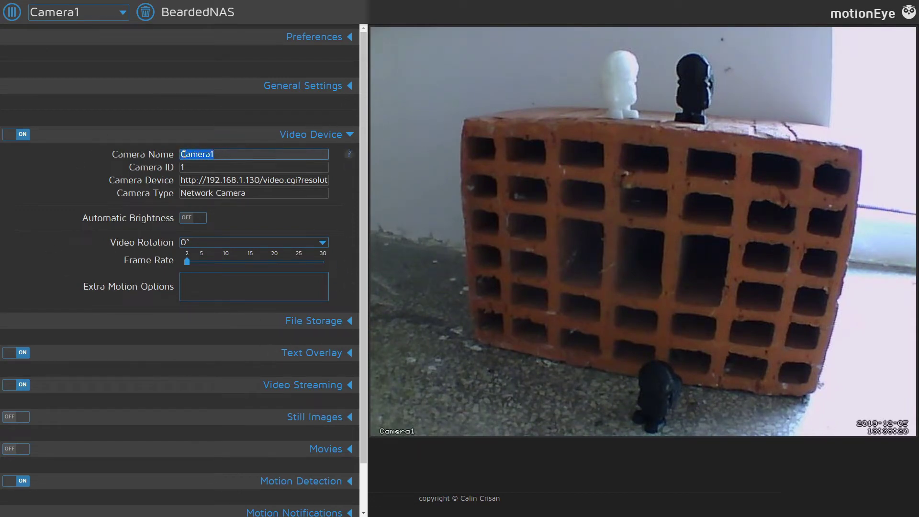
{"action": "type", "text": "Test"}
{"action": "left_click", "coordinate": [210, 168]}
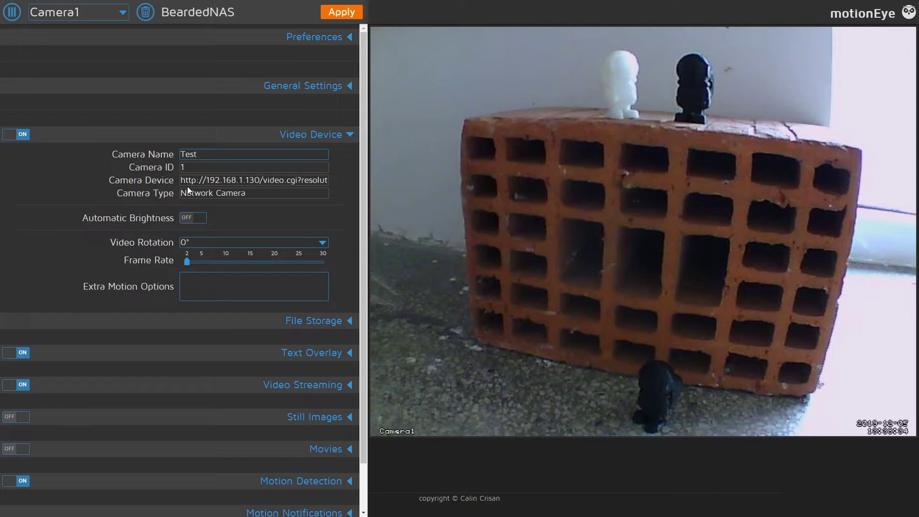
{"action": "left_click", "coordinate": [197, 219]}
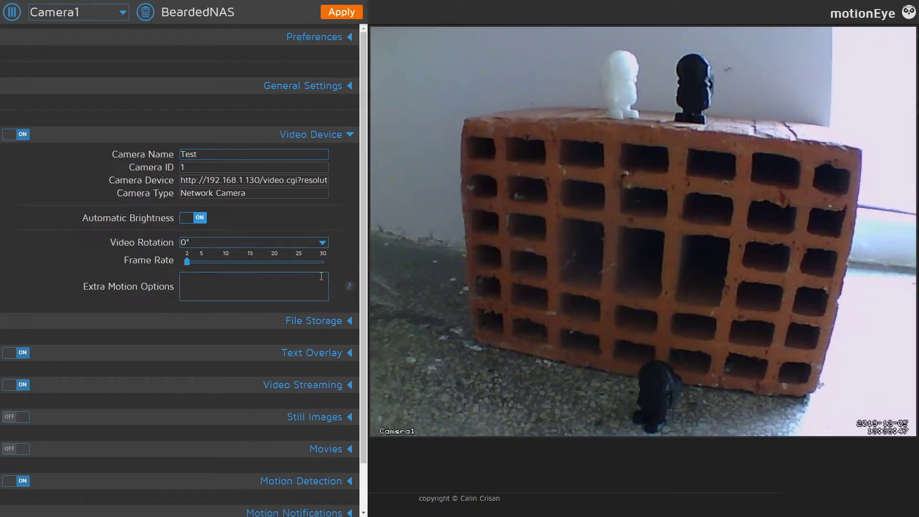
{"action": "left_click", "coordinate": [348, 136]}
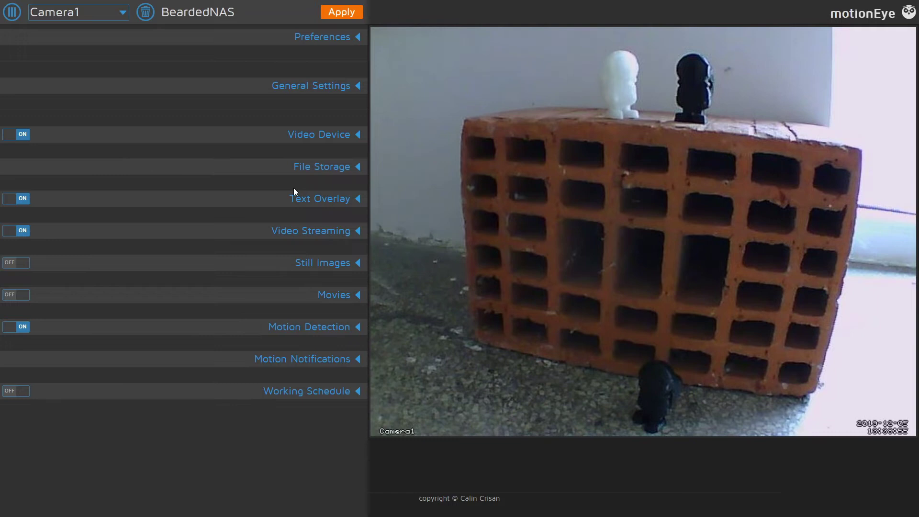
{"action": "left_click", "coordinate": [337, 171]}
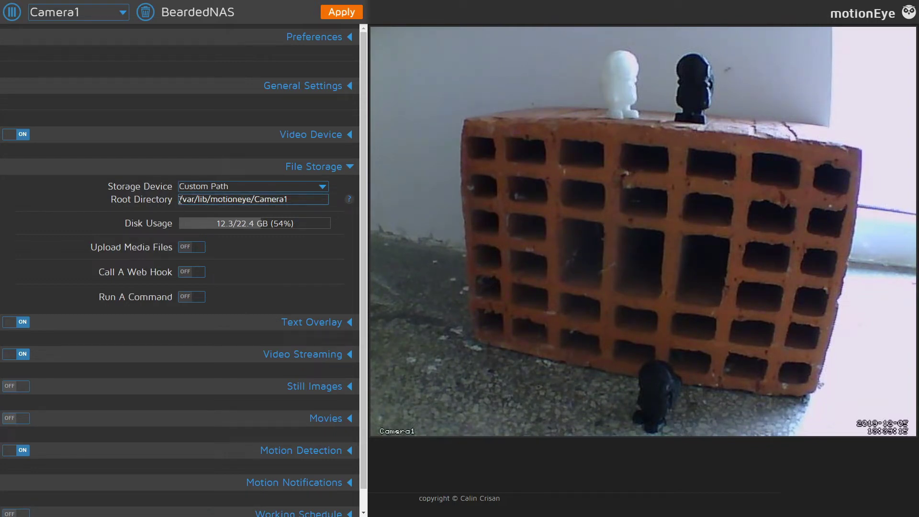
{"action": "left_click_drag", "start_coordinate": [180, 200], "coordinate": [353, 193]}
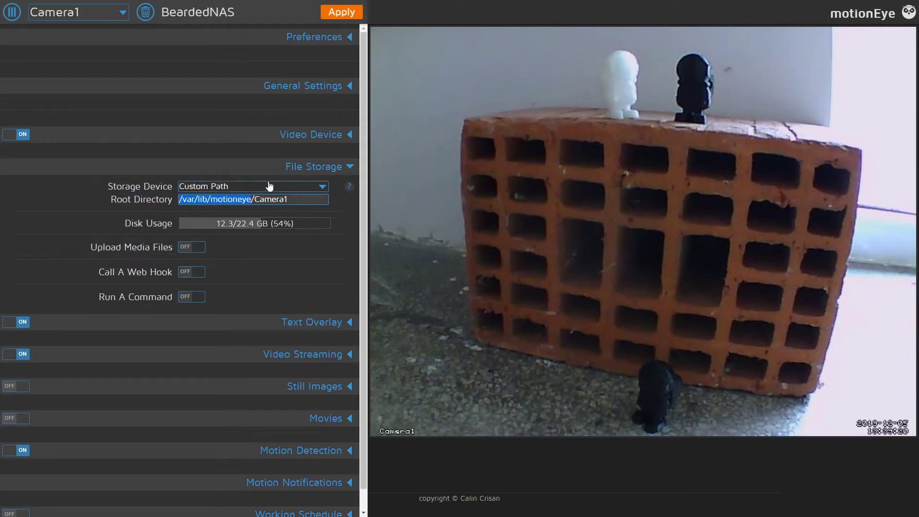
{"action": "left_click", "coordinate": [295, 199]}
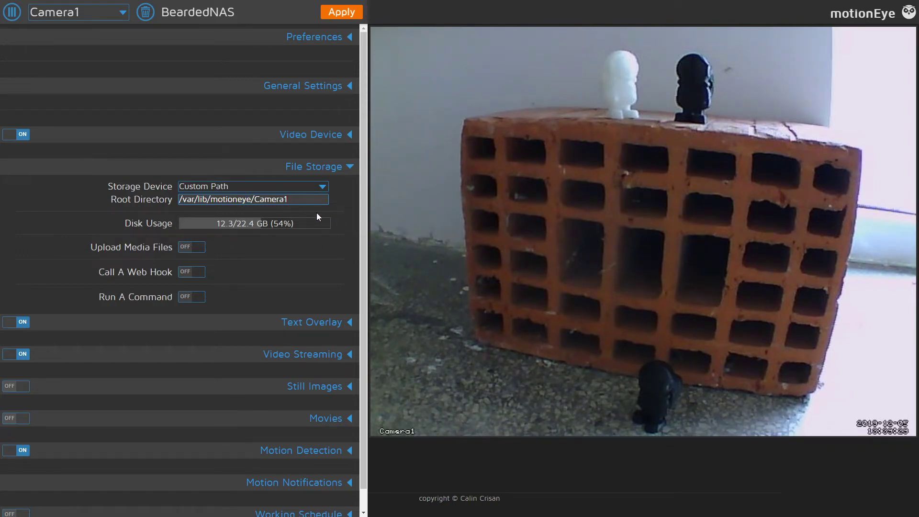
{"action": "left_click", "coordinate": [351, 168]}
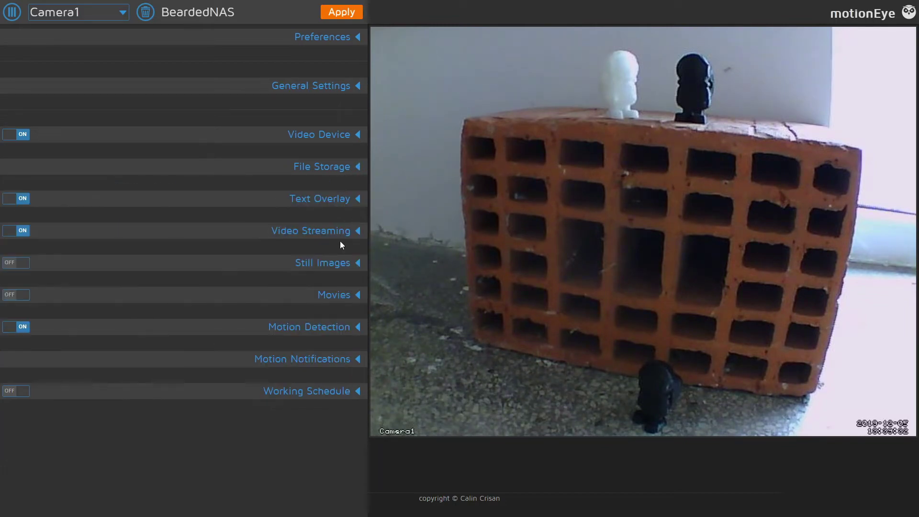
{"action": "left_click", "coordinate": [356, 200]}
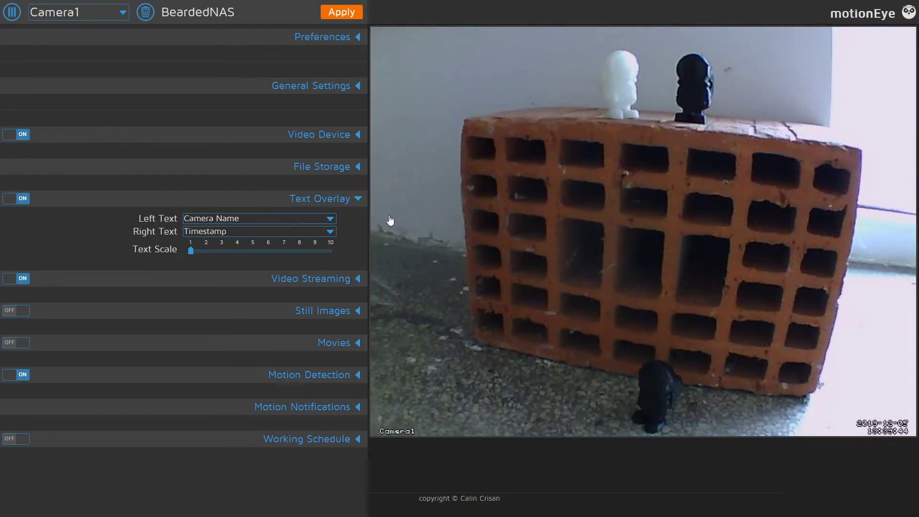
{"action": "left_click", "coordinate": [359, 200]}
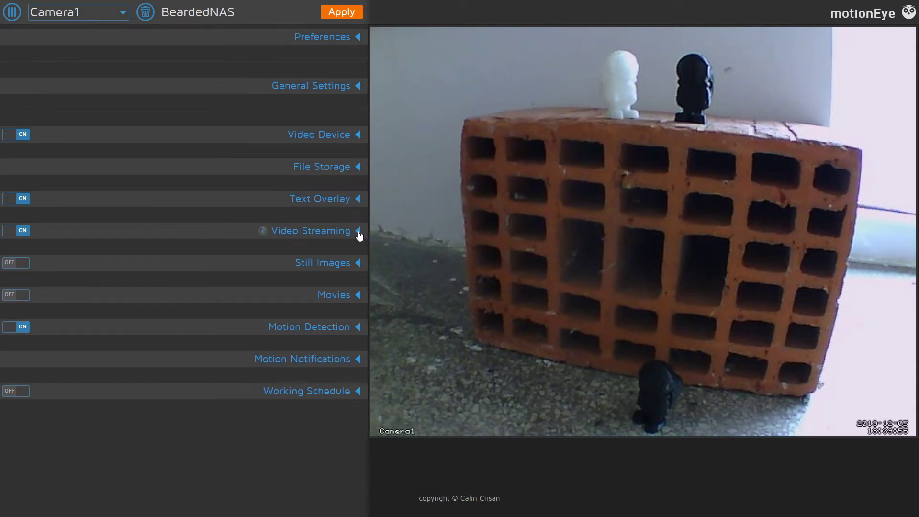
{"action": "left_click", "coordinate": [359, 231]}
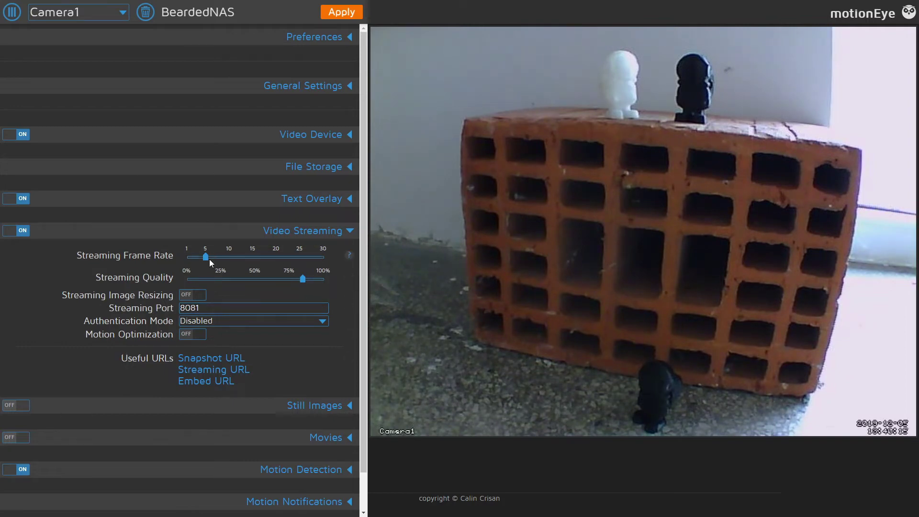
{"action": "mouse_move", "coordinate": [208, 262]}
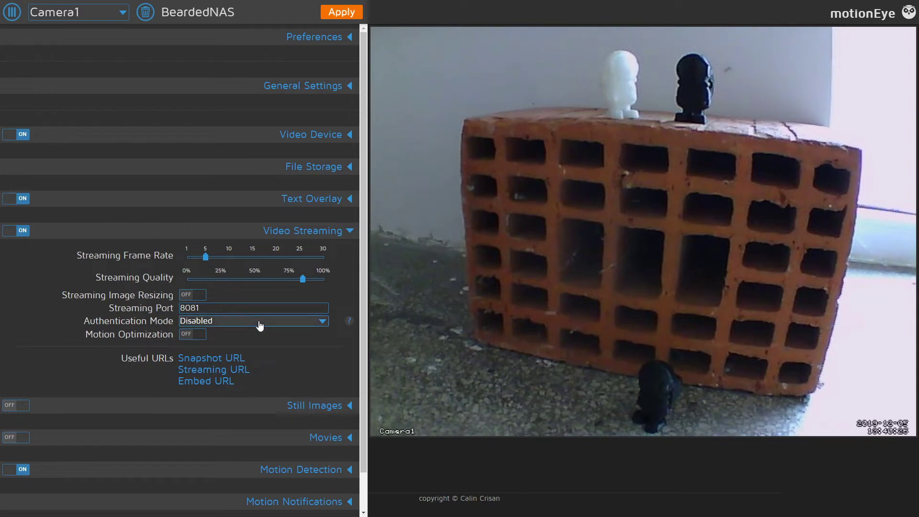
{"action": "left_click", "coordinate": [260, 326]}
{"action": "left_click", "coordinate": [242, 341]}
{"action": "left_click", "coordinate": [226, 328]}
{"action": "left_click", "coordinate": [221, 372]}
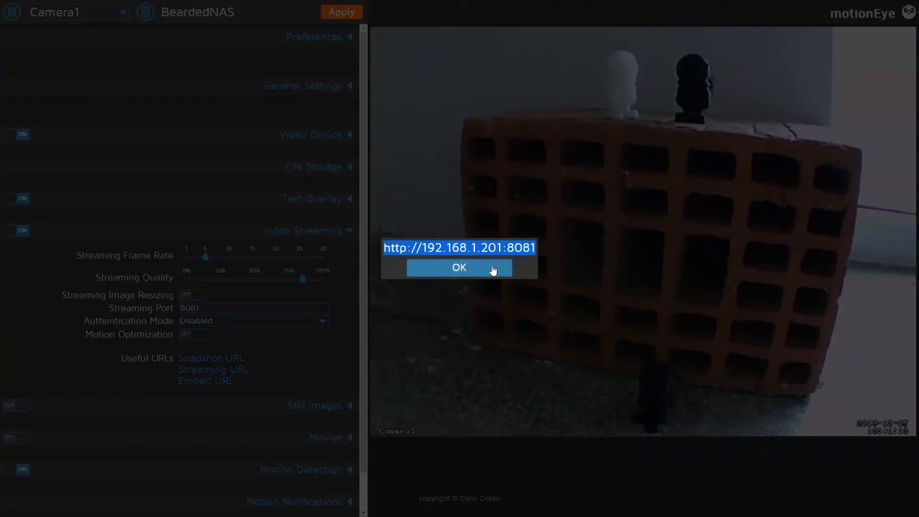
{"action": "left_click", "coordinate": [458, 272]}
{"action": "left_click", "coordinate": [225, 359]}
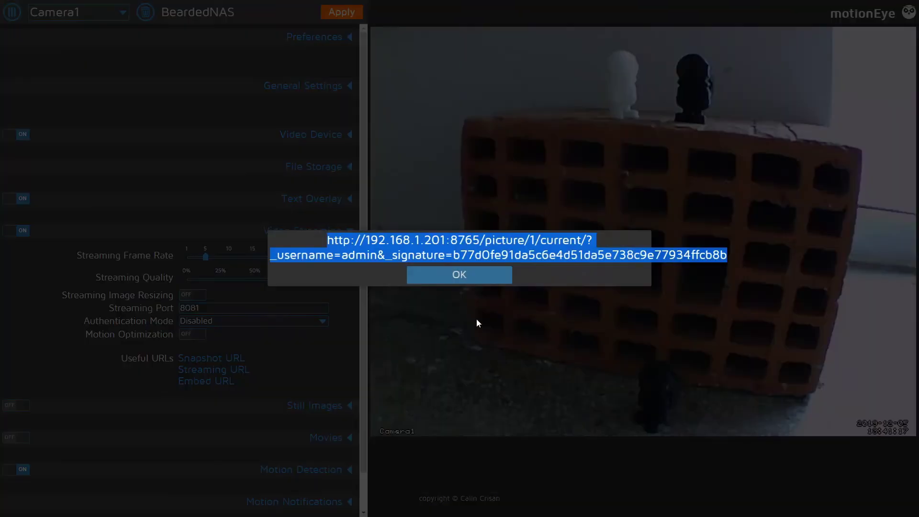
{"action": "left_click", "coordinate": [460, 275]}
{"action": "left_click", "coordinate": [223, 382]}
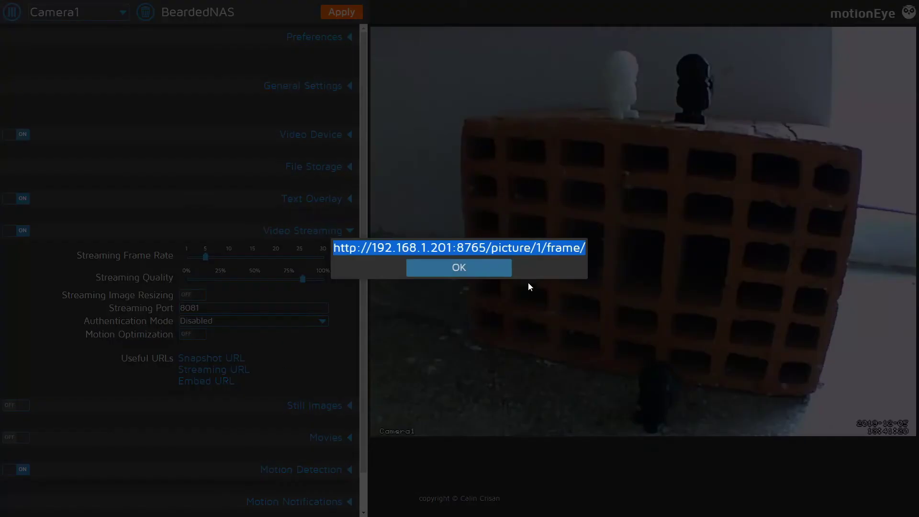
{"action": "left_click", "coordinate": [467, 273]}
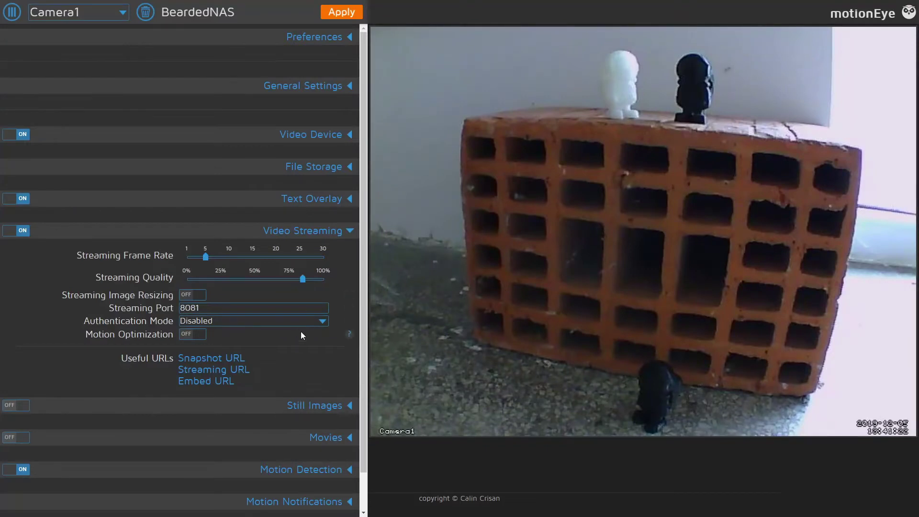
Step: Disable manual snapshots and switch Camera1's Still Images capture off
{"action": "left_click", "coordinate": [343, 232]}
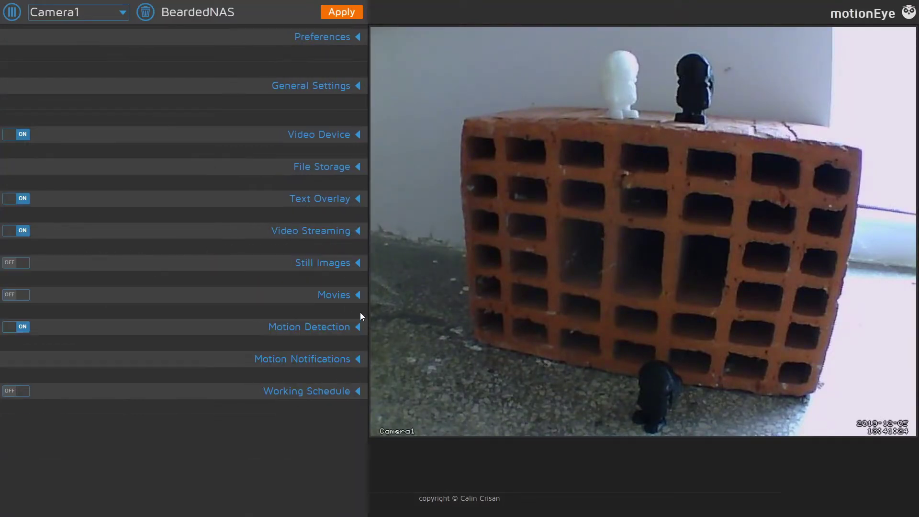
{"action": "left_click", "coordinate": [358, 264]}
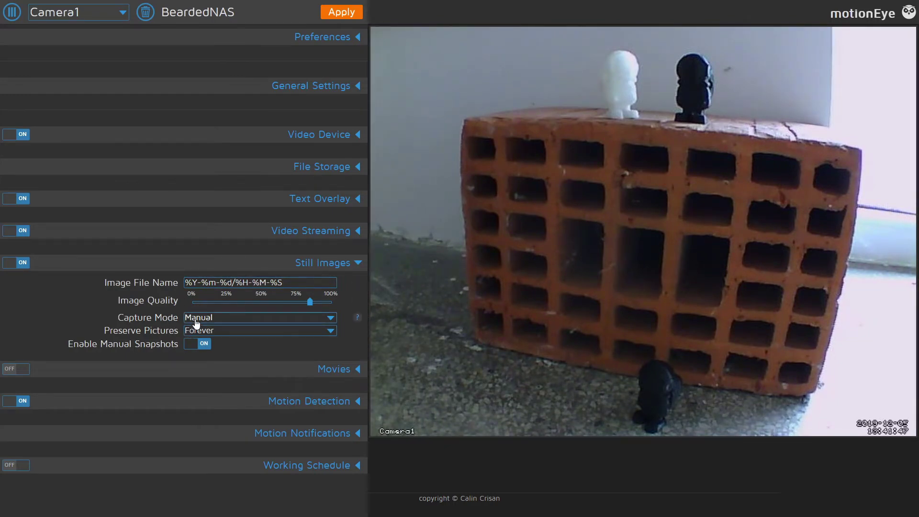
{"action": "left_click", "coordinate": [197, 322]}
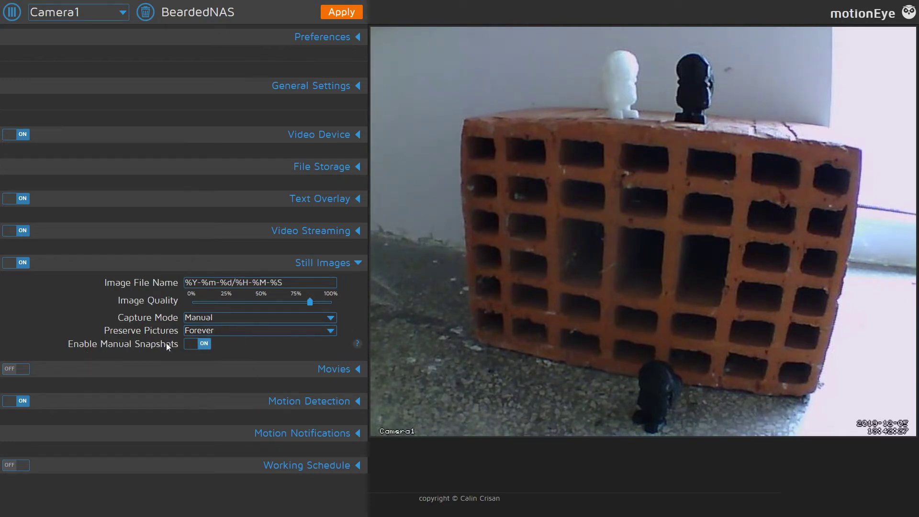
{"action": "left_click", "coordinate": [200, 345]}
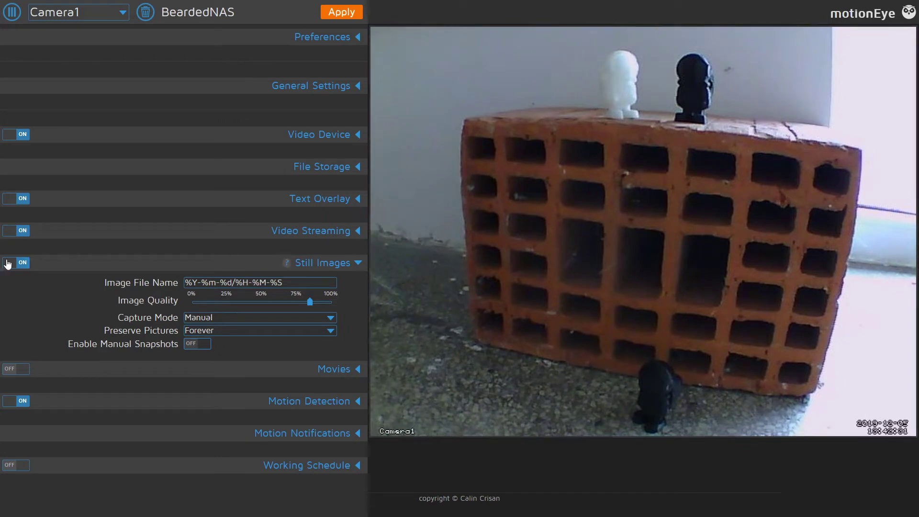
{"action": "left_click", "coordinate": [10, 263]}
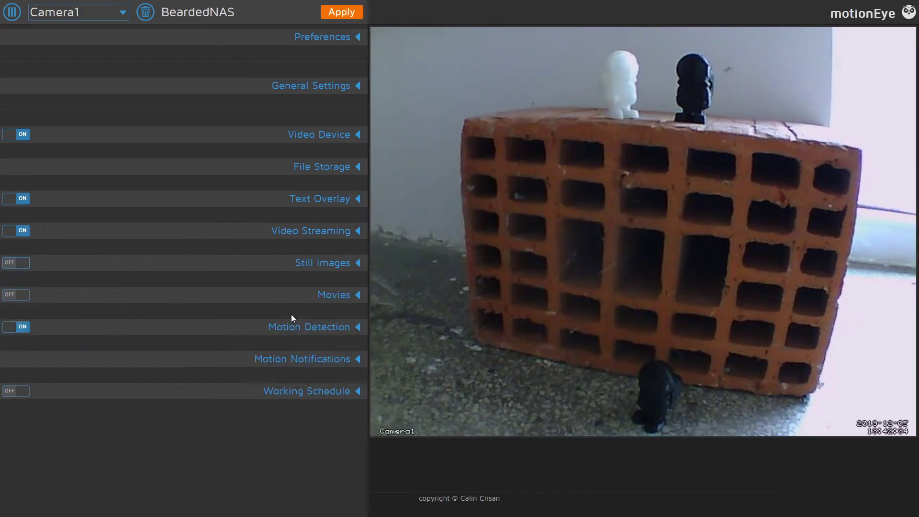
{"action": "left_click", "coordinate": [332, 300]}
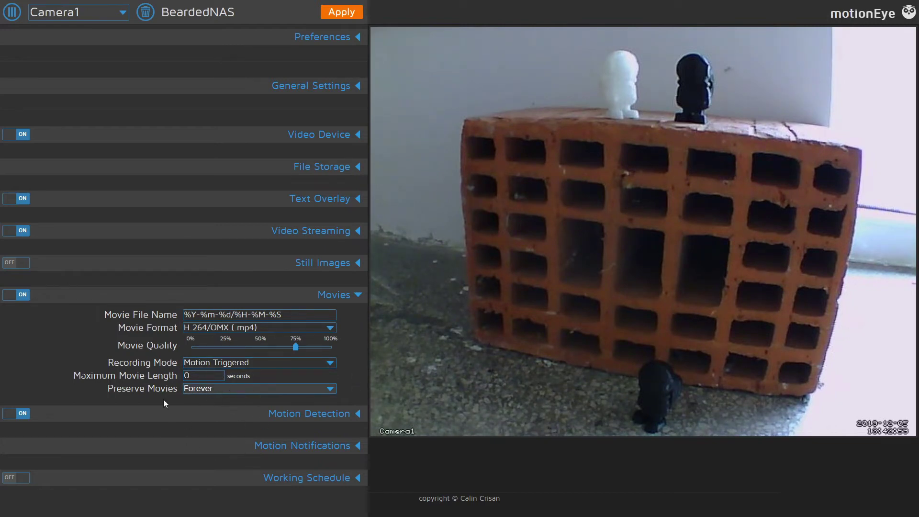
{"action": "left_click", "coordinate": [8, 299]}
Step: Expand Motion Detection to review the 30-second gap, 1 frame before/after and 20 minimum frames
{"action": "left_click", "coordinate": [308, 327]}
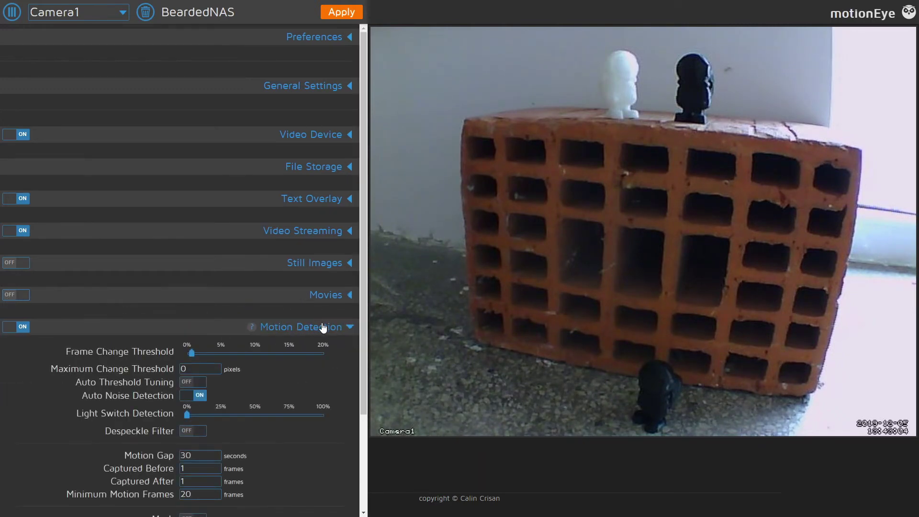
{"action": "scroll", "coordinate": [291, 359], "scroll_direction": "down", "scroll_amount": 3}
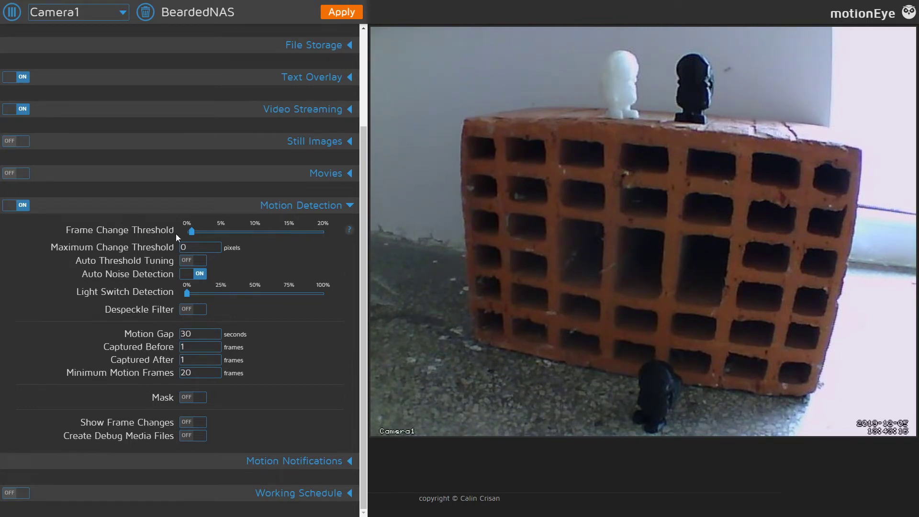
{"action": "mouse_move", "coordinate": [194, 233]}
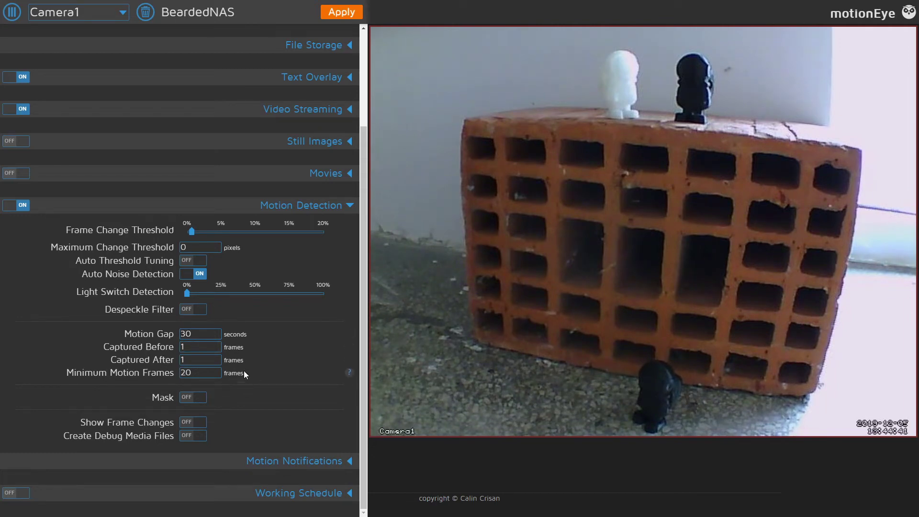
{"action": "left_click", "coordinate": [215, 347]}
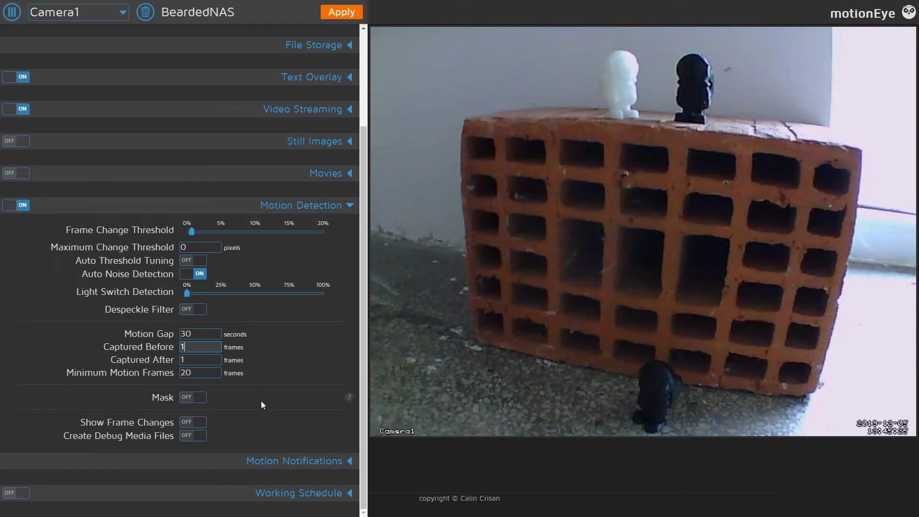
Step: Turn on an Editable motion mask covering the area above the brick around the white figure, and save it
{"action": "left_click", "coordinate": [200, 400]}
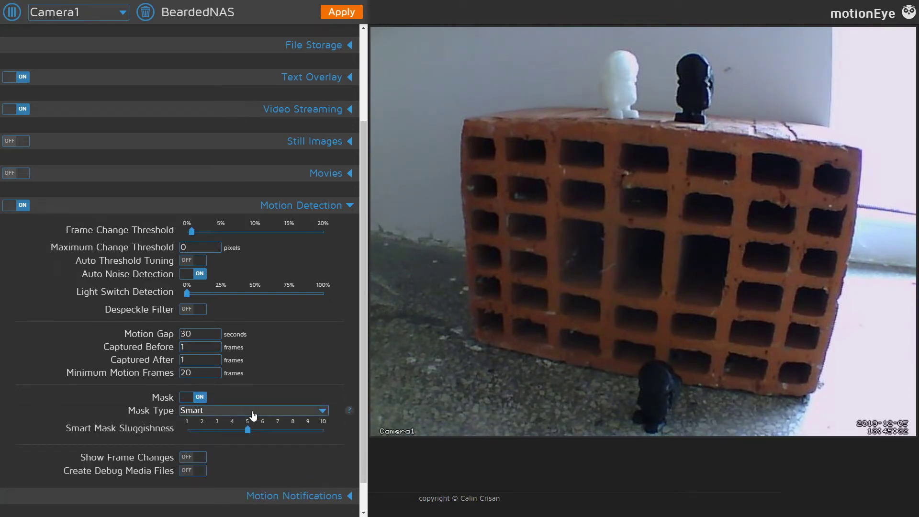
{"action": "left_click", "coordinate": [211, 433]}
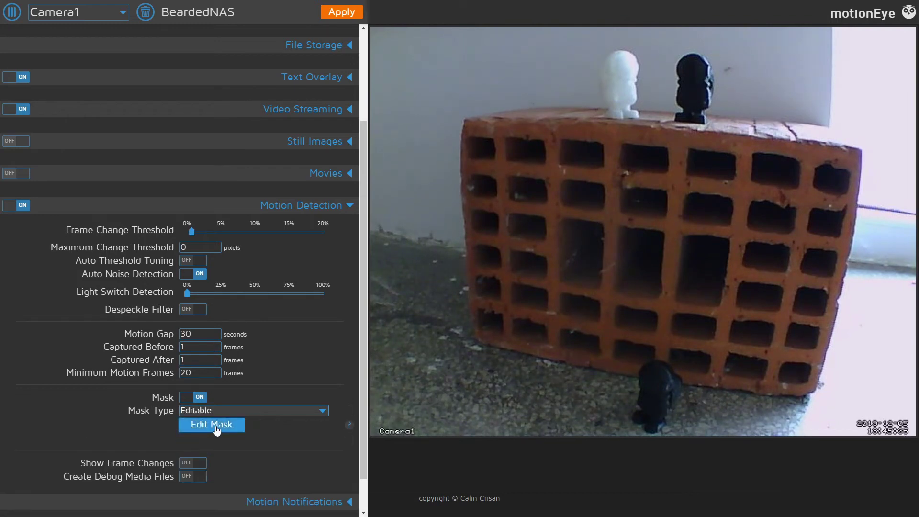
{"action": "left_click", "coordinate": [213, 426]}
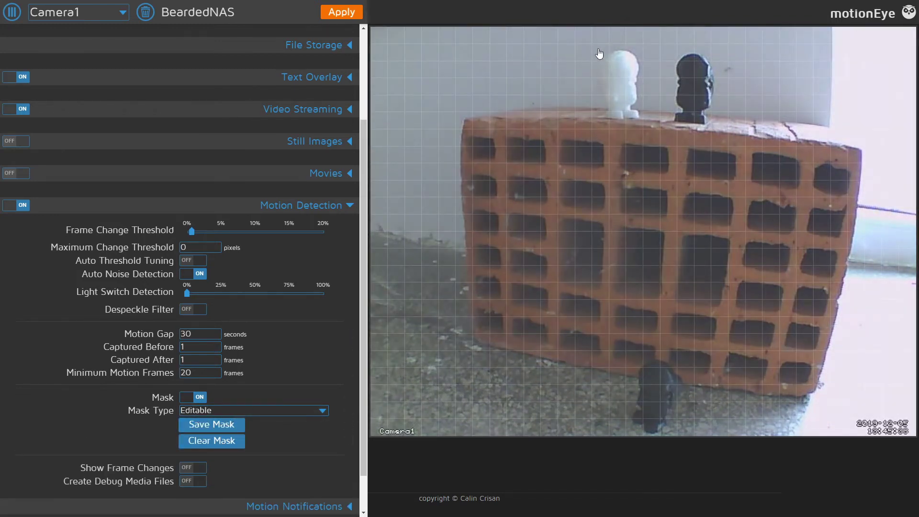
{"action": "mouse_move", "coordinate": [600, 54]}
{"action": "left_mouse_down"}
{"action": "mouse_move", "coordinate": [623, 102]}
{"action": "mouse_move", "coordinate": [704, 123]}
{"action": "mouse_move", "coordinate": [680, 48]}
{"action": "mouse_move", "coordinate": [602, 72]}
{"action": "mouse_move", "coordinate": [646, 120]}
{"action": "mouse_move", "coordinate": [688, 104]}
{"action": "mouse_move", "coordinate": [656, 106]}
{"action": "mouse_move", "coordinate": [703, 69]}
{"action": "mouse_move", "coordinate": [713, 83]}
{"action": "mouse_move", "coordinate": [685, 75]}
{"action": "mouse_move", "coordinate": [623, 87]}
{"action": "mouse_move", "coordinate": [696, 94]}
{"action": "left_mouse_up"}
{"action": "left_click", "coordinate": [221, 425]}
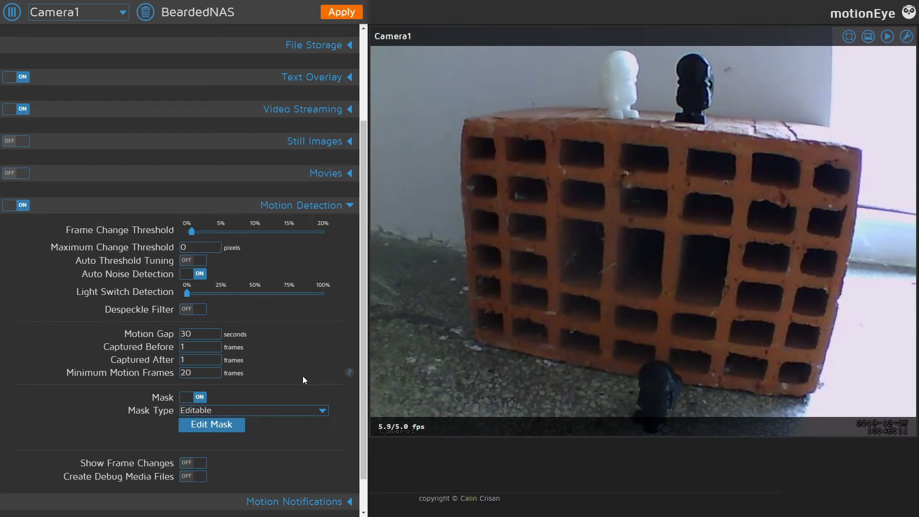
Step: Toggle Show Frame Changes on, then back off
{"action": "scroll", "coordinate": [303, 375], "scroll_direction": "down", "scroll_amount": 1}
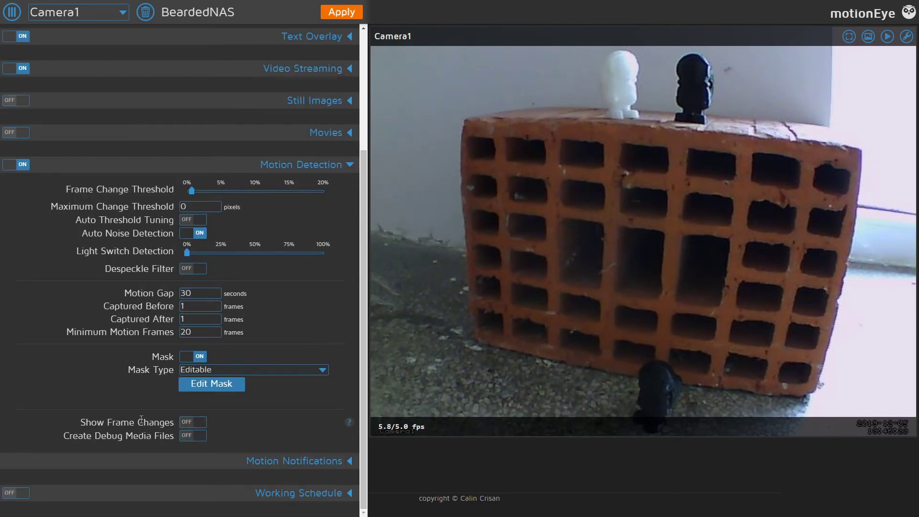
{"action": "left_click", "coordinate": [199, 422]}
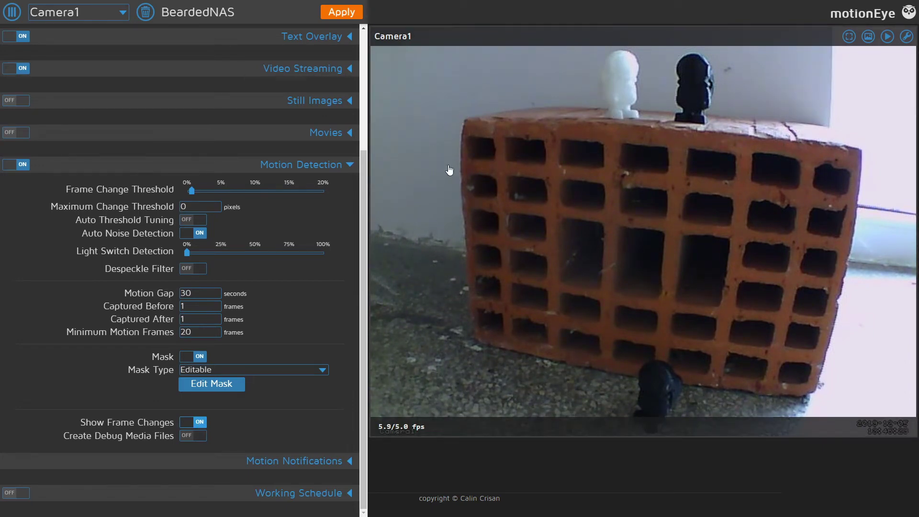
{"action": "left_click", "coordinate": [200, 423]}
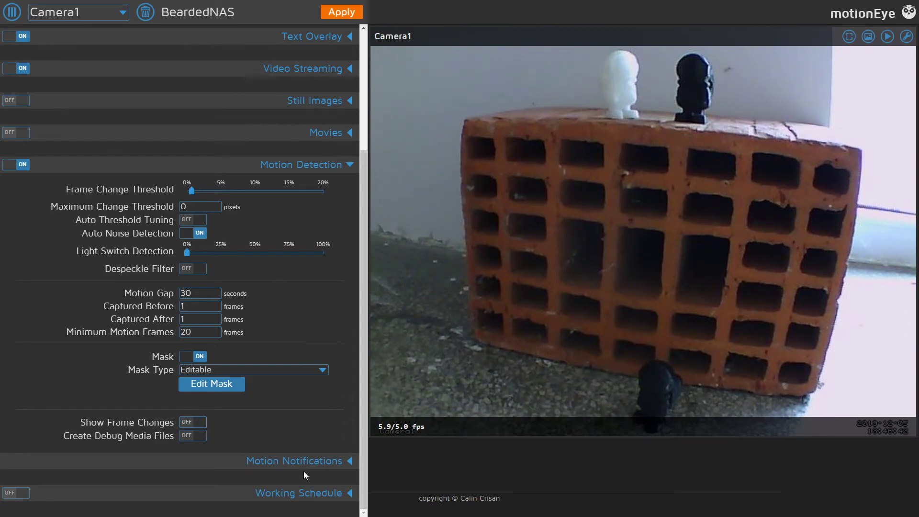
Step: Expand Motion Notifications and switch Call A Web Hook on
{"action": "left_click", "coordinate": [341, 168]}
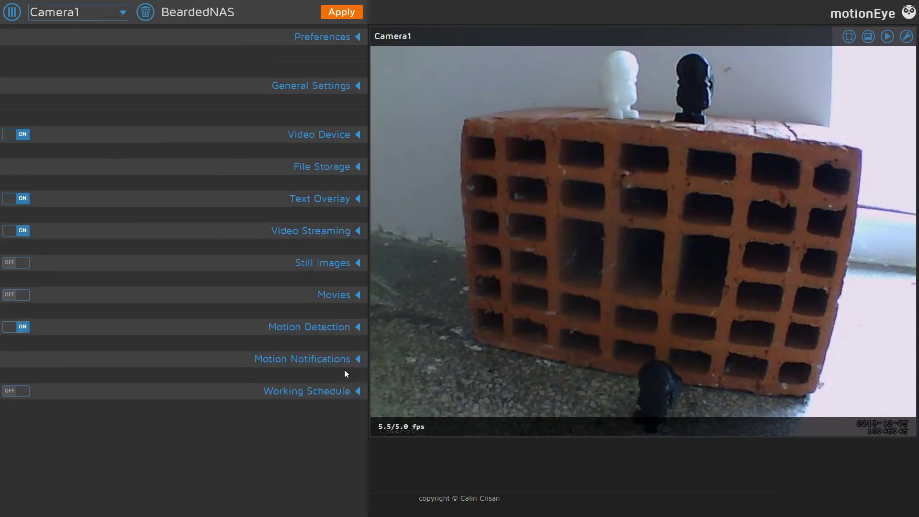
{"action": "left_click", "coordinate": [343, 362]}
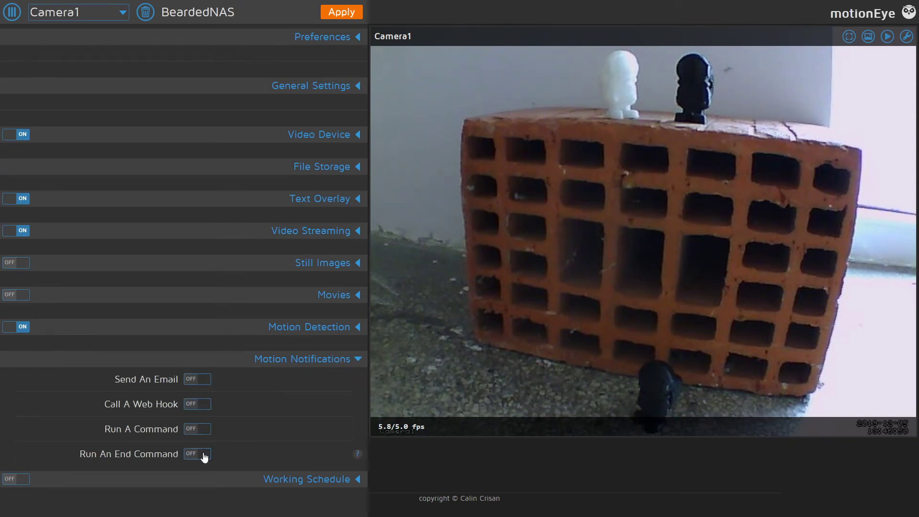
{"action": "left_click", "coordinate": [207, 404]}
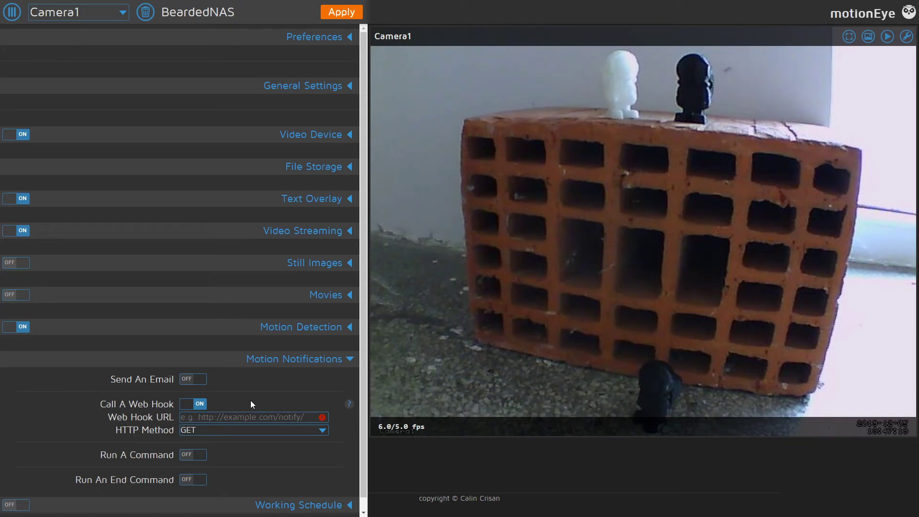
Step: Expand the Working Schedule section and apply all the changed camera settings
{"action": "left_click", "coordinate": [286, 361]}
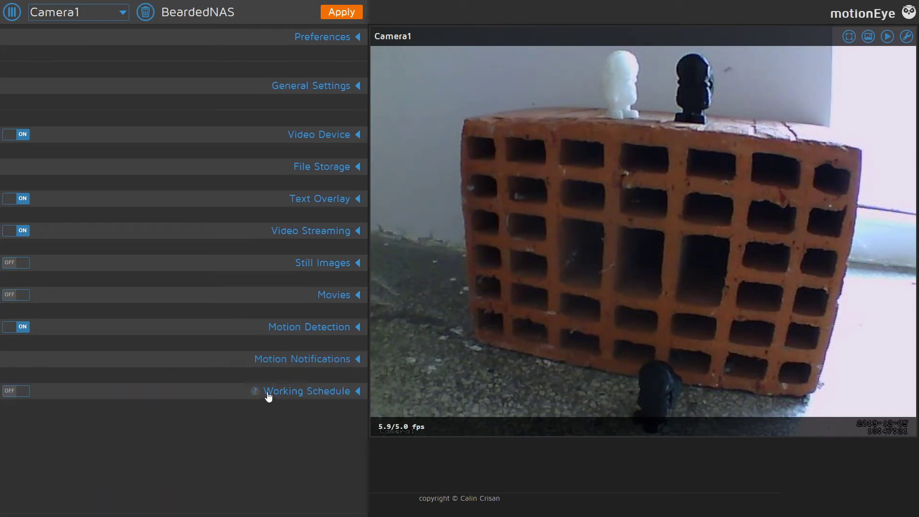
{"action": "left_click", "coordinate": [298, 392]}
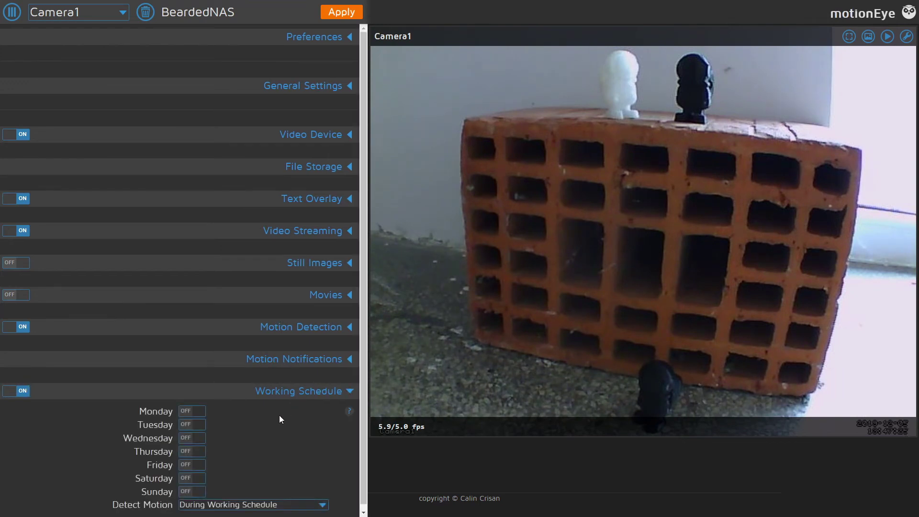
{"action": "scroll", "coordinate": [279, 417], "scroll_direction": "down", "scroll_amount": 1}
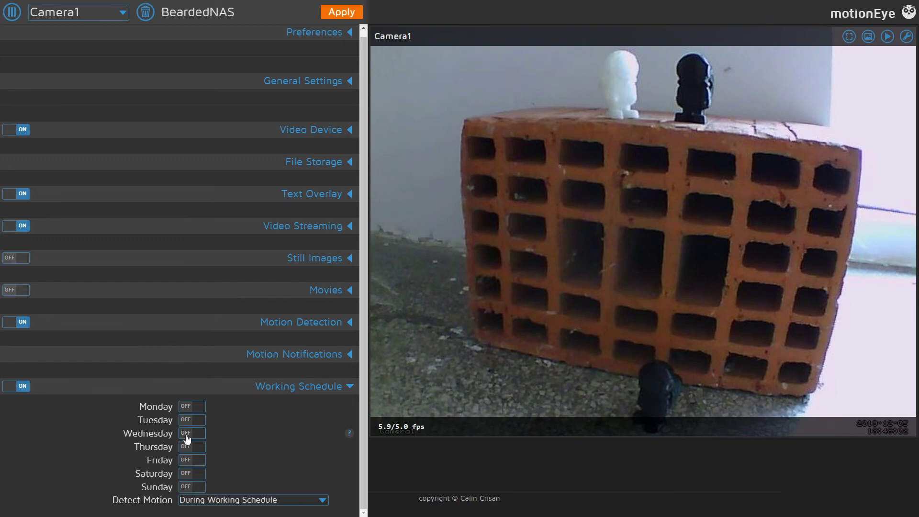
{"action": "left_click", "coordinate": [348, 15]}
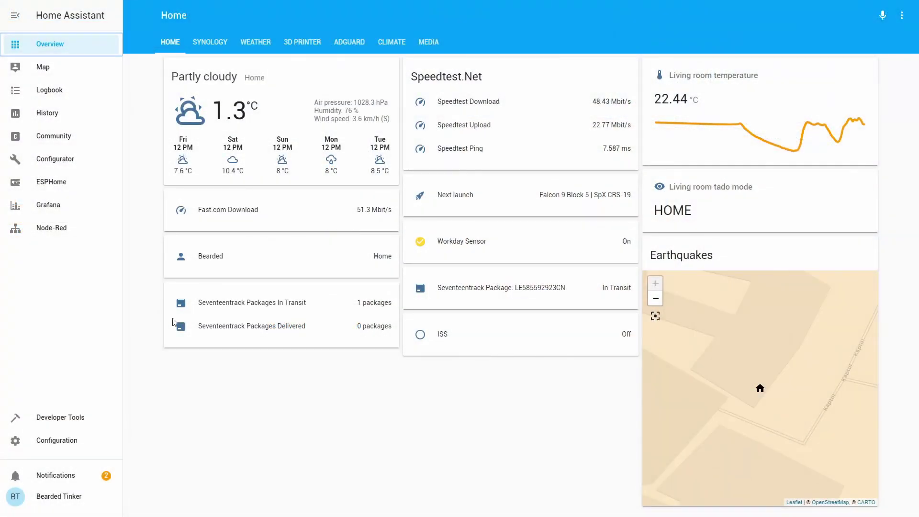
Step: Open the Configurator with configuration.yaml from the Home Assistant sidebar
{"action": "left_click", "coordinate": [67, 161]}
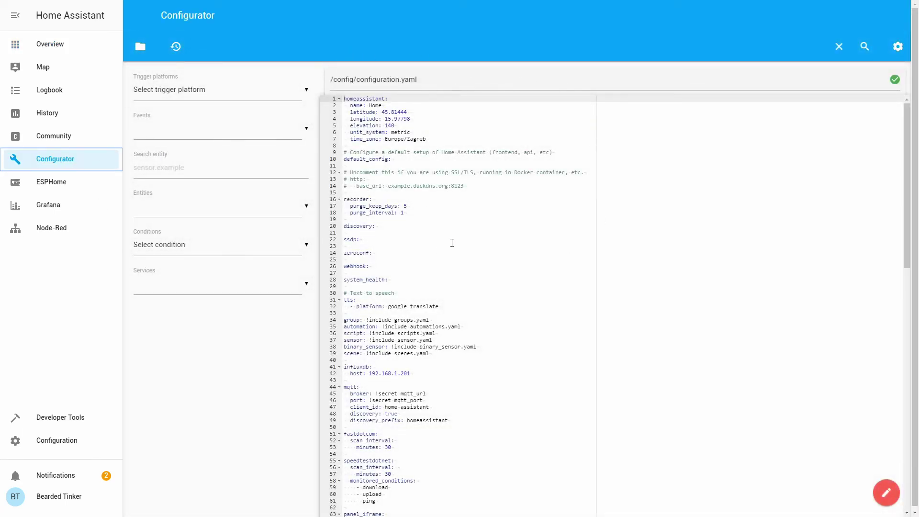
Step: Open a new empty line in configuration.yaml after the last camera entry on line 109
{"action": "scroll", "coordinate": [452, 243], "scroll_direction": "down", "scroll_amount": 5}
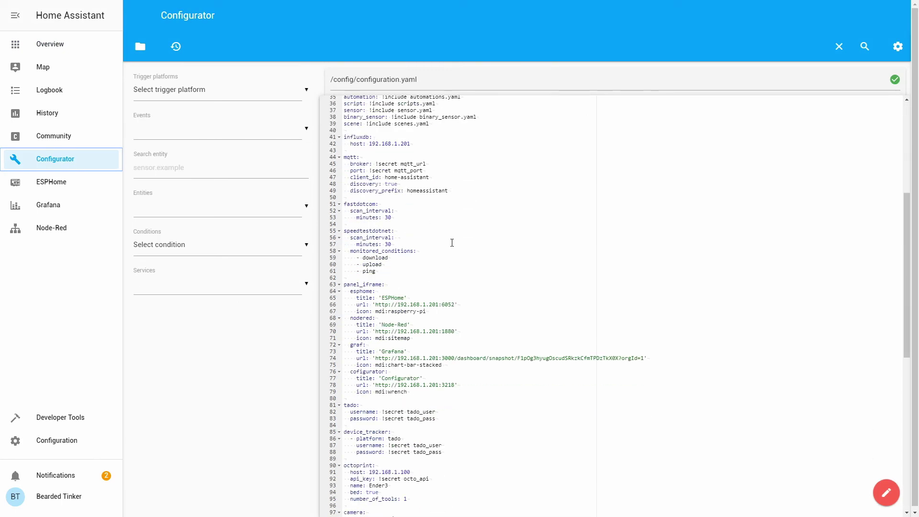
{"action": "scroll", "coordinate": [452, 243], "scroll_direction": "down", "scroll_amount": 4}
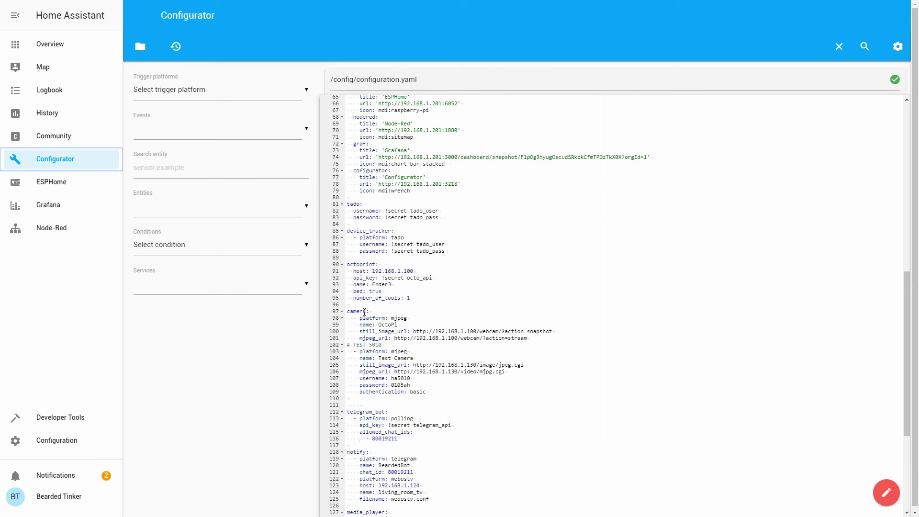
{"action": "left_click_drag", "start_coordinate": [379, 313], "coordinate": [348, 318]}
{"action": "left_click", "coordinate": [434, 392]}
{"action": "key", "text": "Return"}
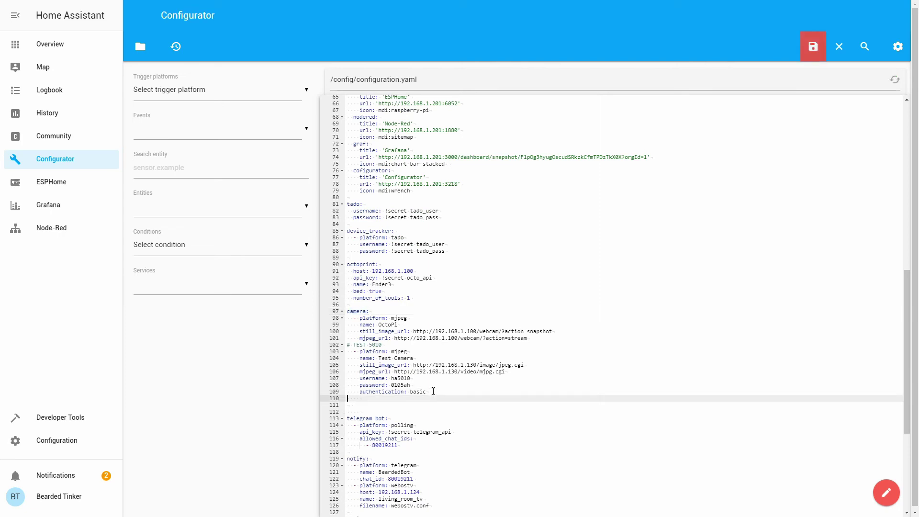
{"action": "key", "text": "Home"}
Step: Add the lines '# MotionEye', '- platform: mjpeg' and 'name: Test camera 1'
{"action": "type", "text": "# MotionEye"}
{"action": "key", "text": "Return"}
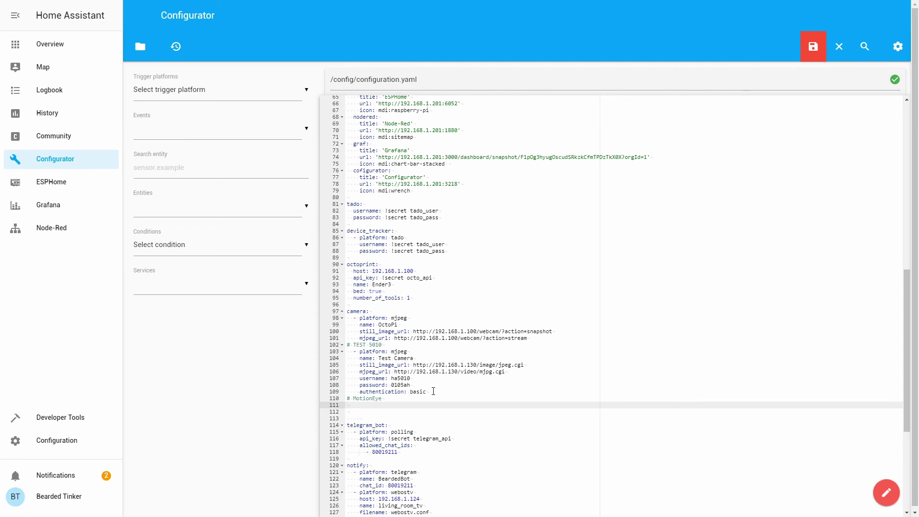
{"action": "type", "text": "- platr"}
{"action": "type", "text": "orm: mjpeg"}
{"action": "key", "text": "Return"}
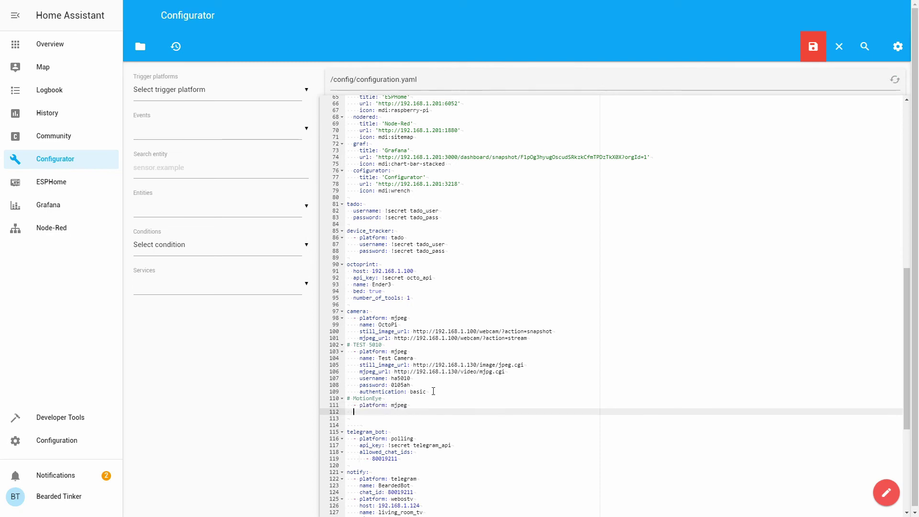
{"action": "type", "text": "name: Test camera 1"}
{"action": "key", "text": "Return"}
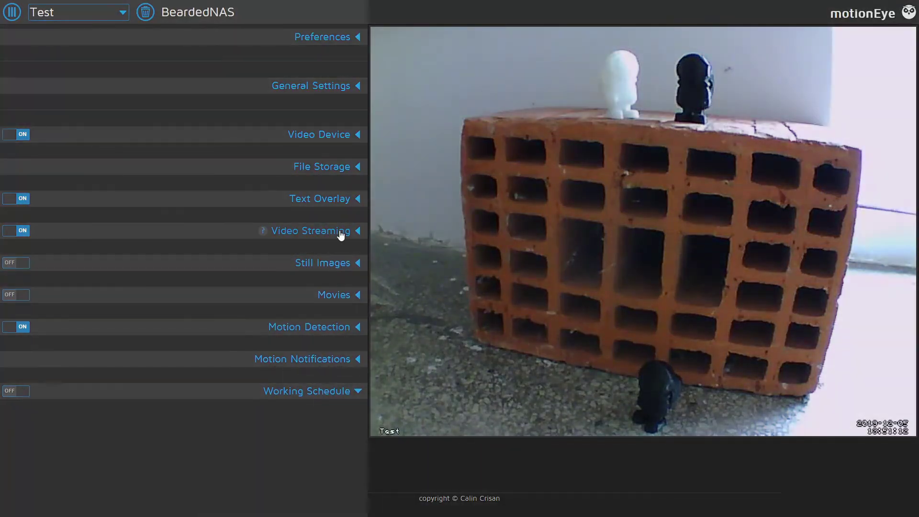
Step: Show the Test camera's snapshot URL under Video Streaming, then close the URL dialog
{"action": "left_click", "coordinate": [340, 234]}
{"action": "left_click", "coordinate": [225, 358]}
{"action": "key", "text": "ctrl+c"}
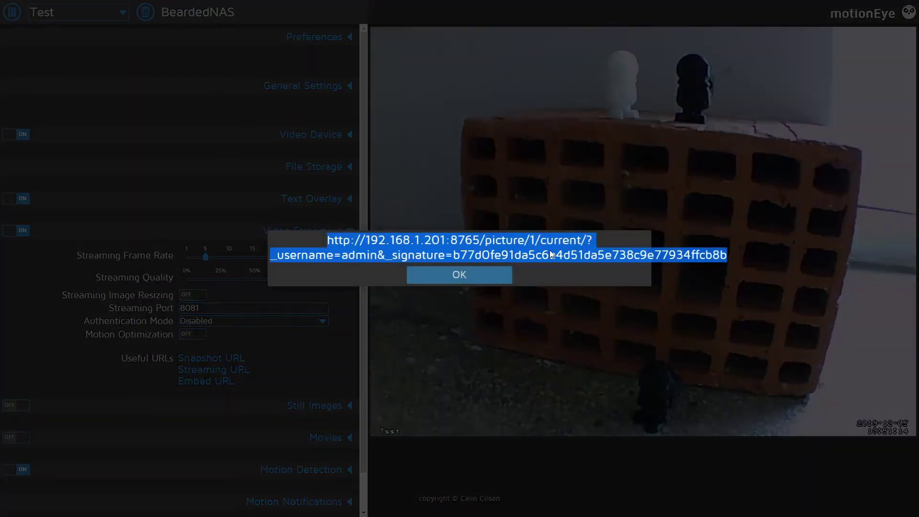
{"action": "left_click", "coordinate": [495, 280]}
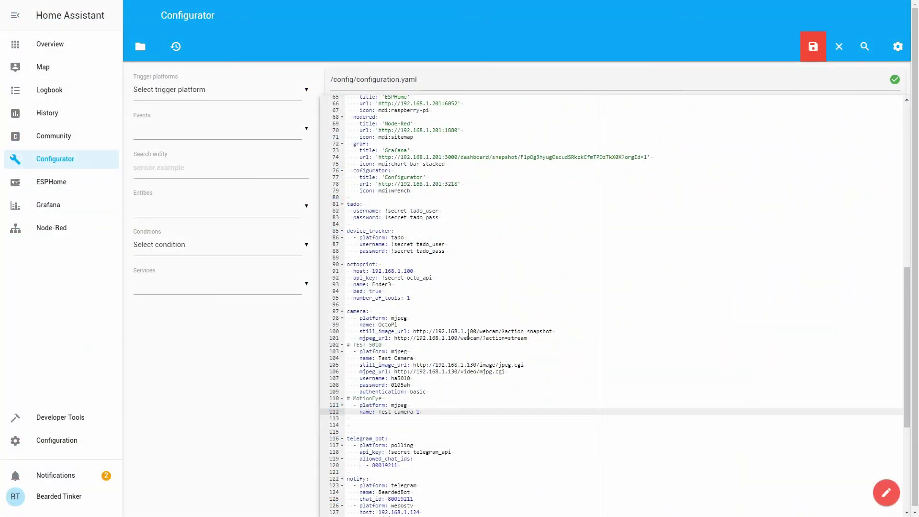
{"action": "key", "text": "Return"}
{"action": "type", "text": "still"}
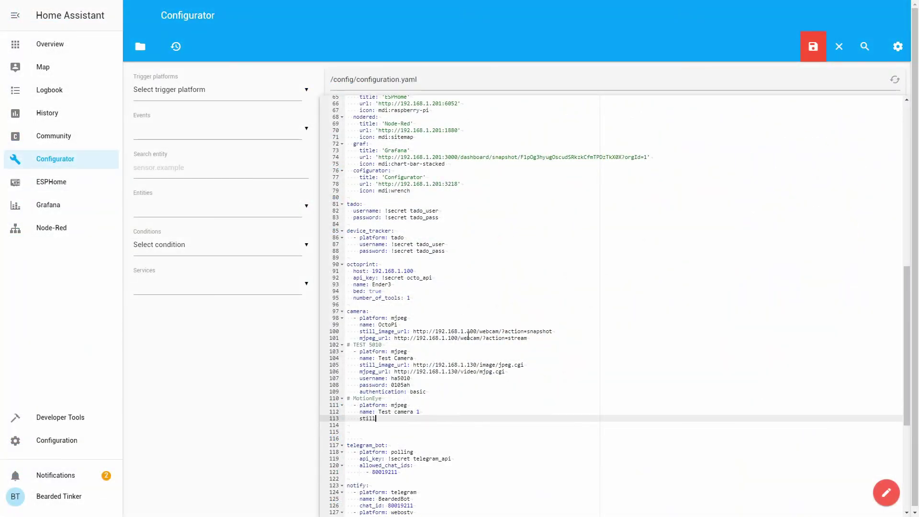
{"action": "type", "text": "_image_url:"}
{"action": "key", "text": "ctrl+v"}
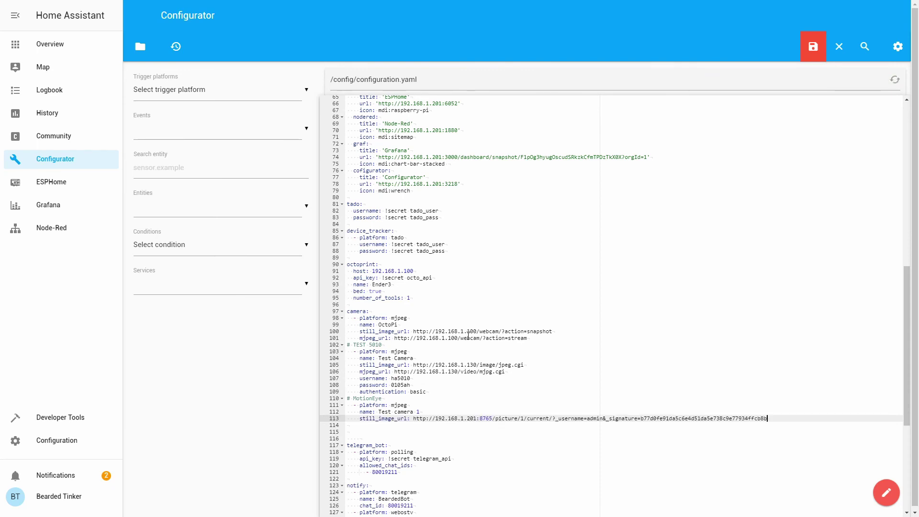
{"action": "key", "text": "Return"}
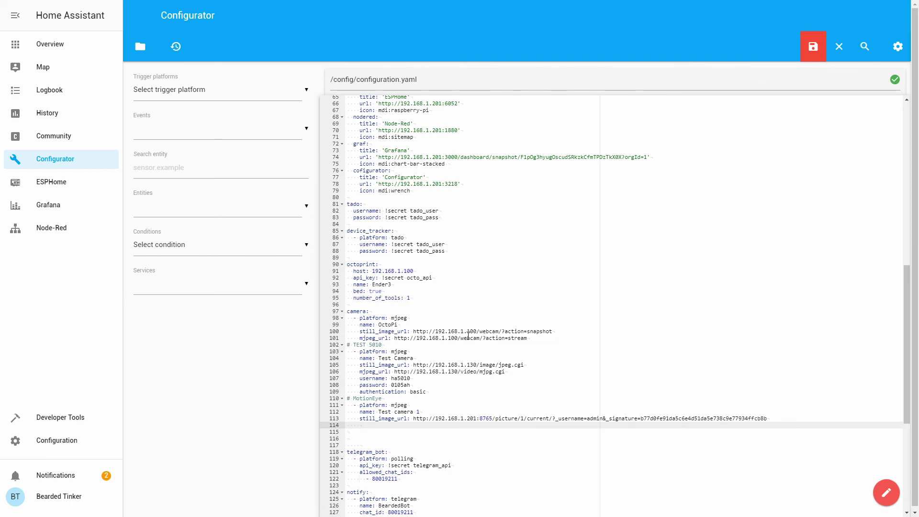
{"action": "type", "text": "mjpeg_url: http://192.168.1.20"}
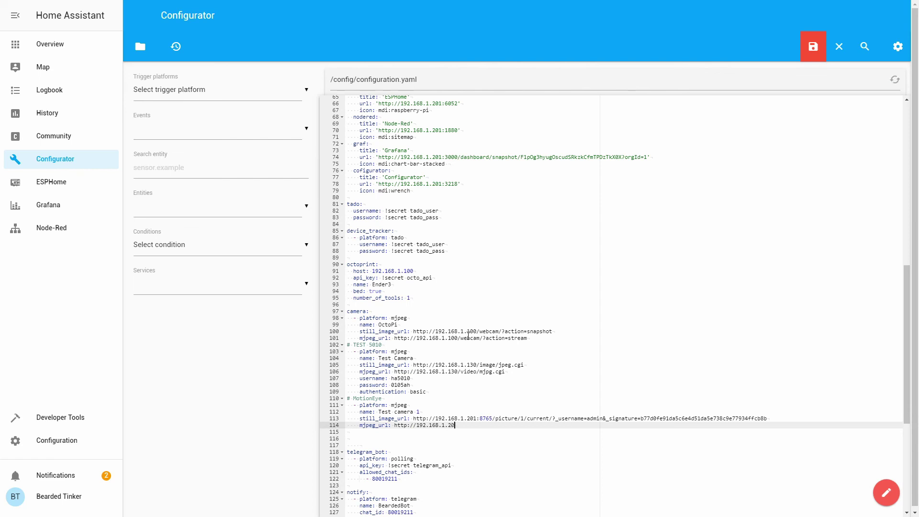
{"action": "type", "text": "1:8081"}
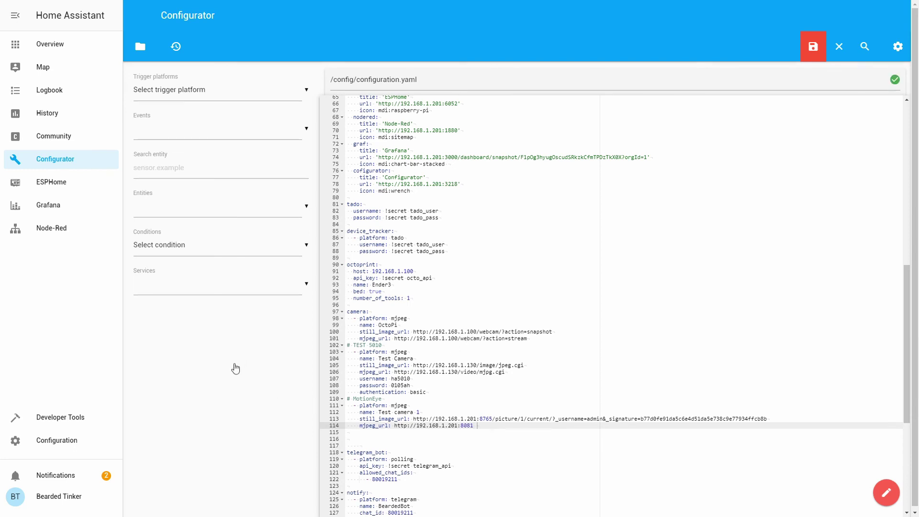
Step: Add 'username: !secret motion_user' and 'password: !secret motion_pass' lines under mjpeg_url
{"action": "key", "text": "Return"}
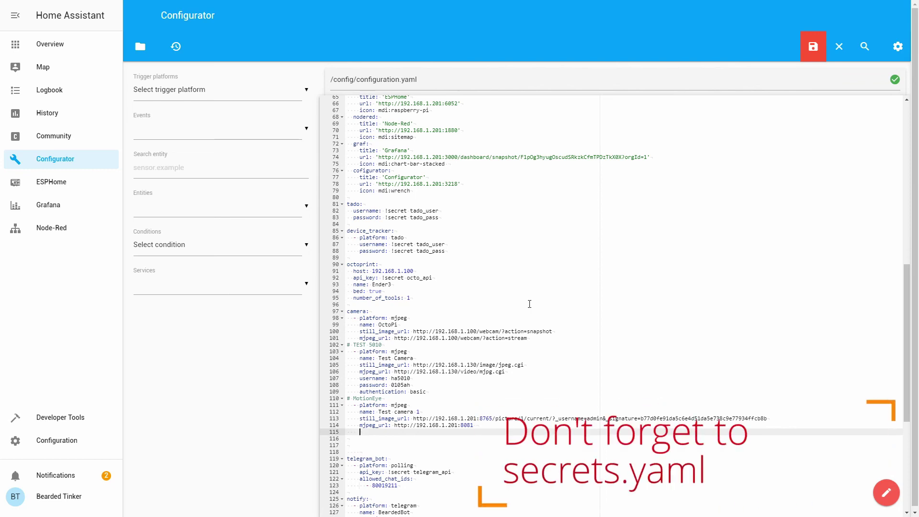
{"action": "type", "text": "username"}
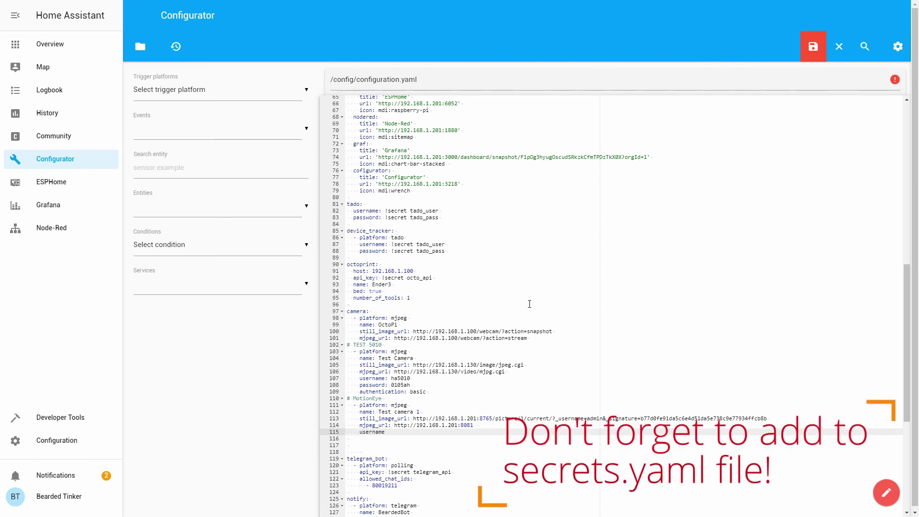
{"action": "type", "text": ": !secret motion_user"}
{"action": "key", "text": "Return"}
{"action": "type", "text": "pa"}
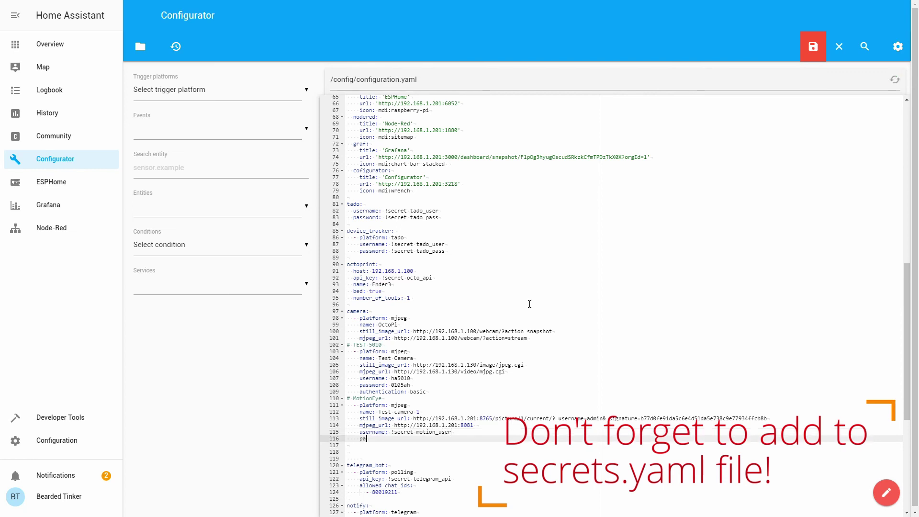
{"action": "type", "text": "ssword:"}
{"action": "key", "text": "BackSpace"}
{"action": "key", "text": "BackSpace"}
{"action": "type", "text": "rd: !secret motion_pass"}
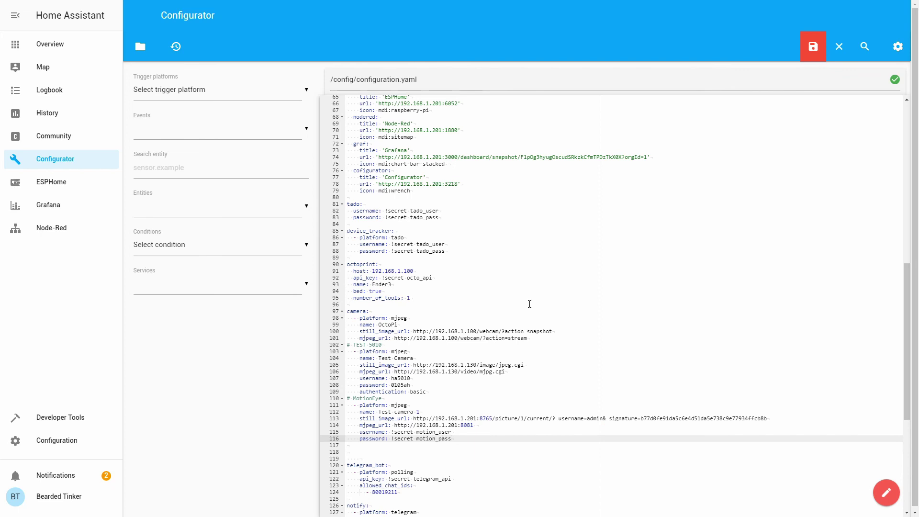
Step: Save configuration.yaml, run Check Config under Server Controls, and restart Home Assistant
{"action": "left_click", "coordinate": [809, 57]}
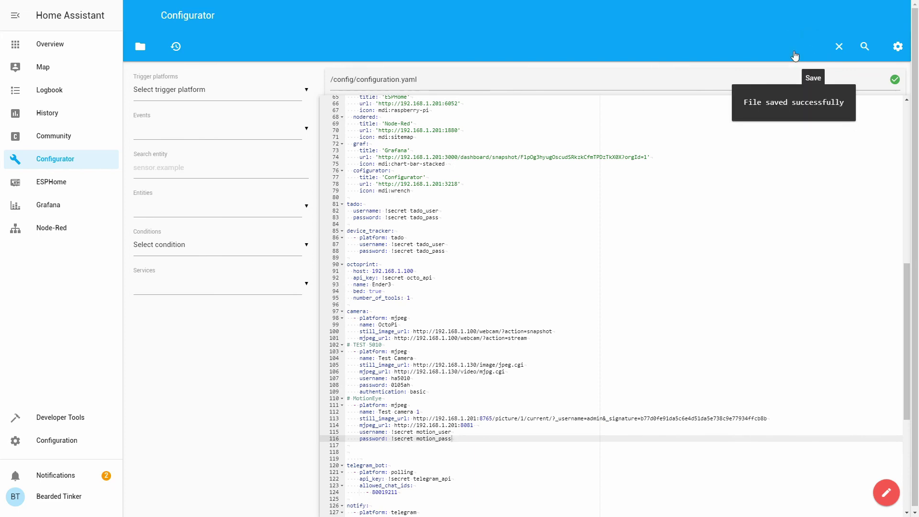
{"action": "left_click", "coordinate": [46, 440]}
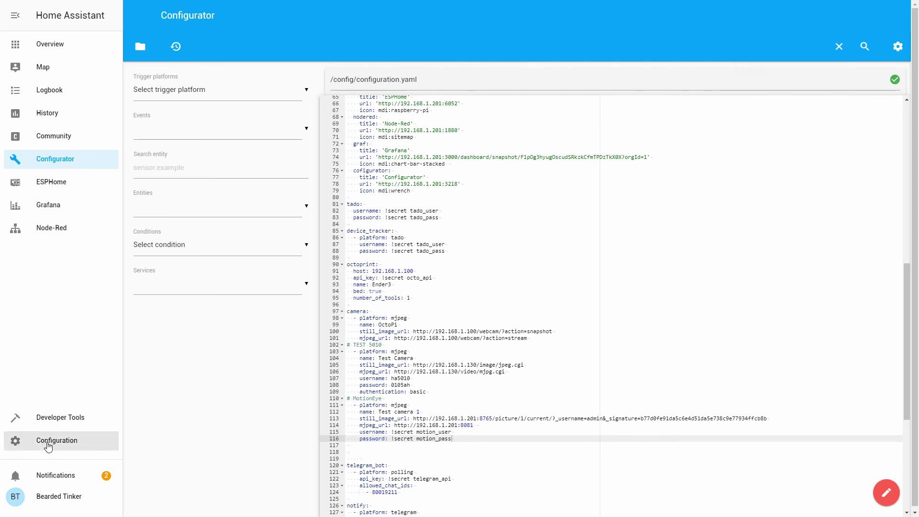
{"action": "left_click", "coordinate": [550, 363]}
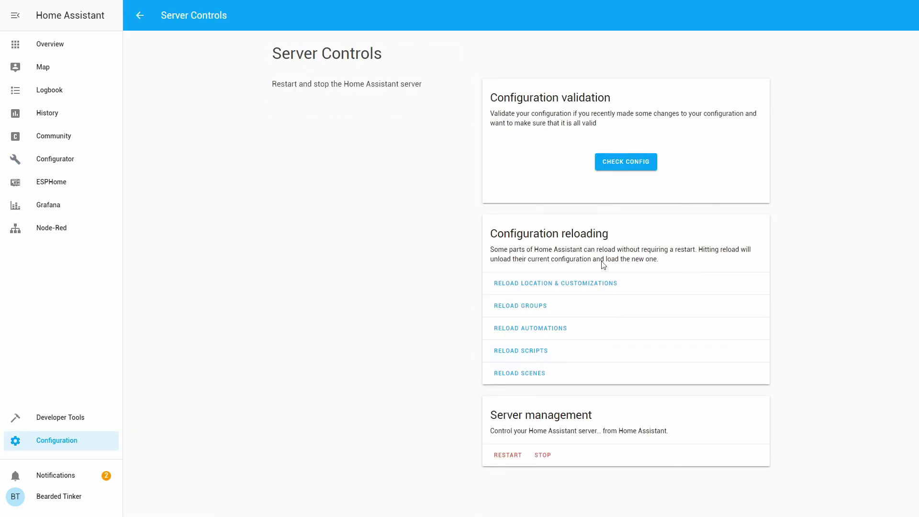
{"action": "left_click", "coordinate": [636, 165]}
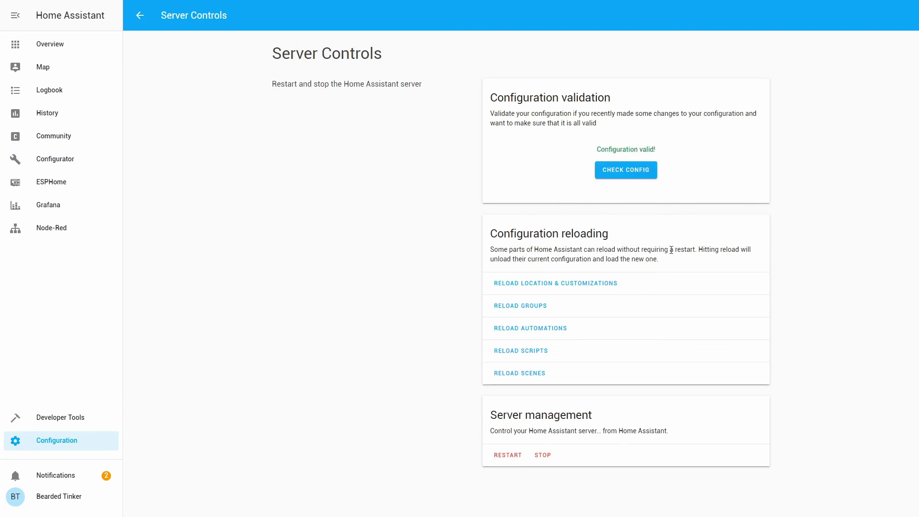
{"action": "left_click", "coordinate": [509, 457]}
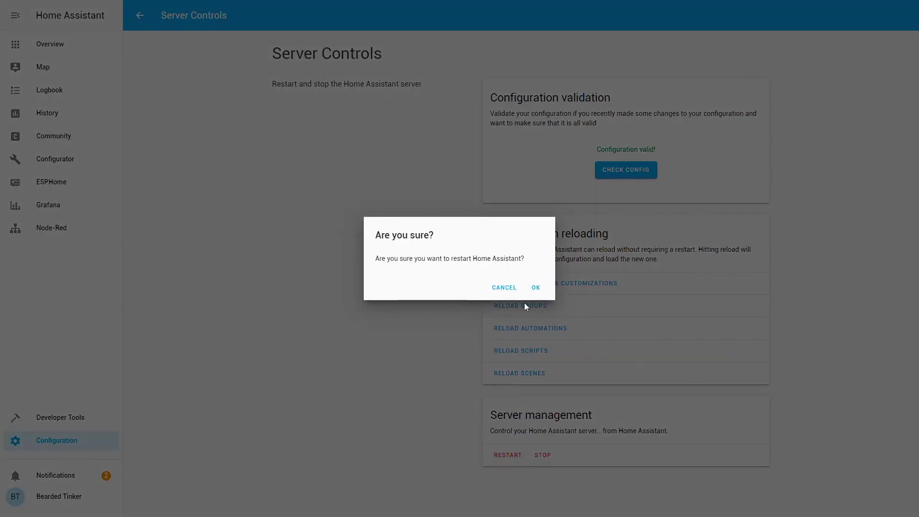
{"action": "left_click", "coordinate": [534, 289]}
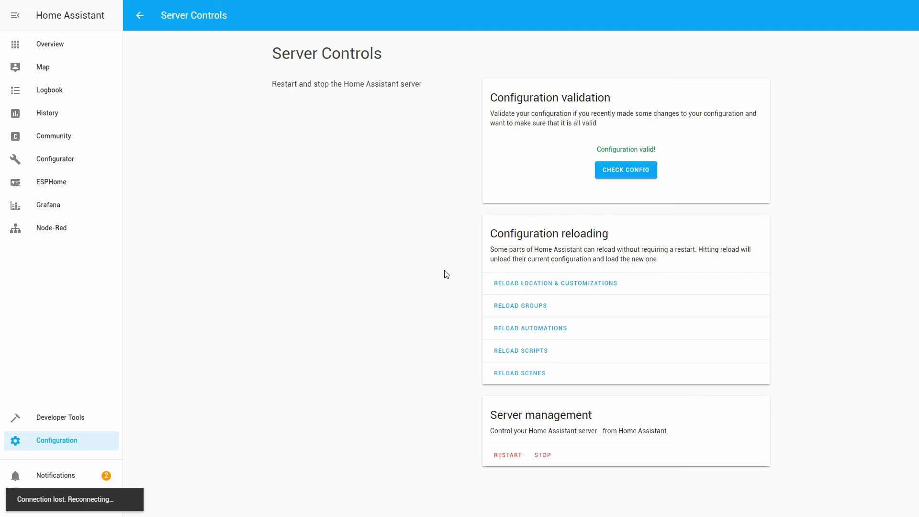
Step: Review the Home Assistant logs, then put the Overview's MEDIA view into Configure UI mode
{"action": "left_click", "coordinate": [81, 421]}
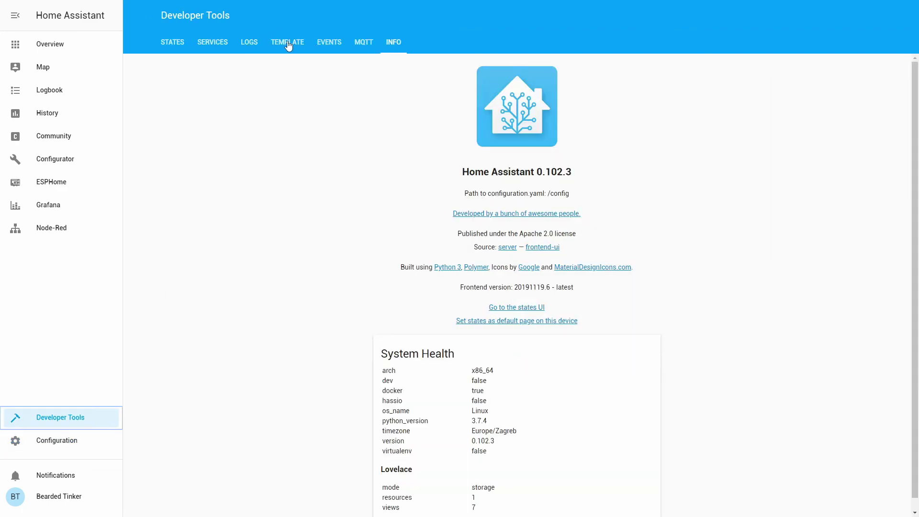
{"action": "left_click", "coordinate": [241, 46]}
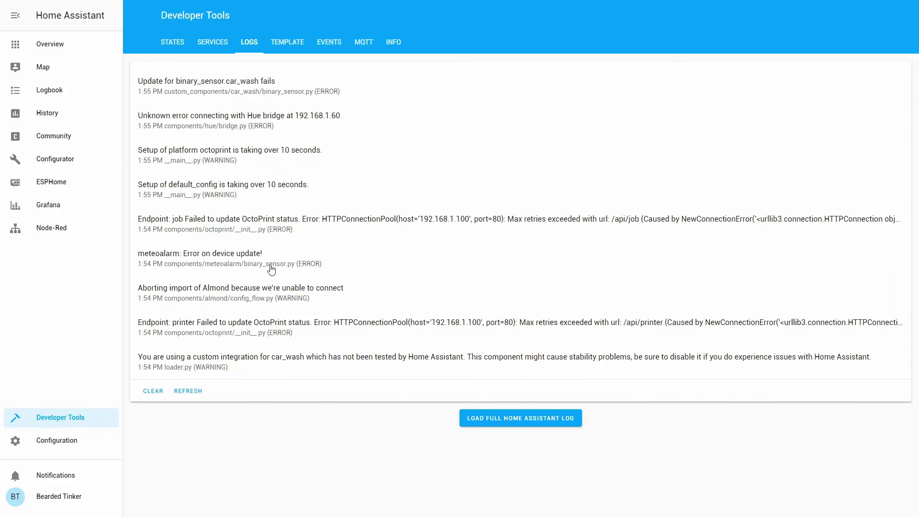
{"action": "left_click", "coordinate": [66, 49]}
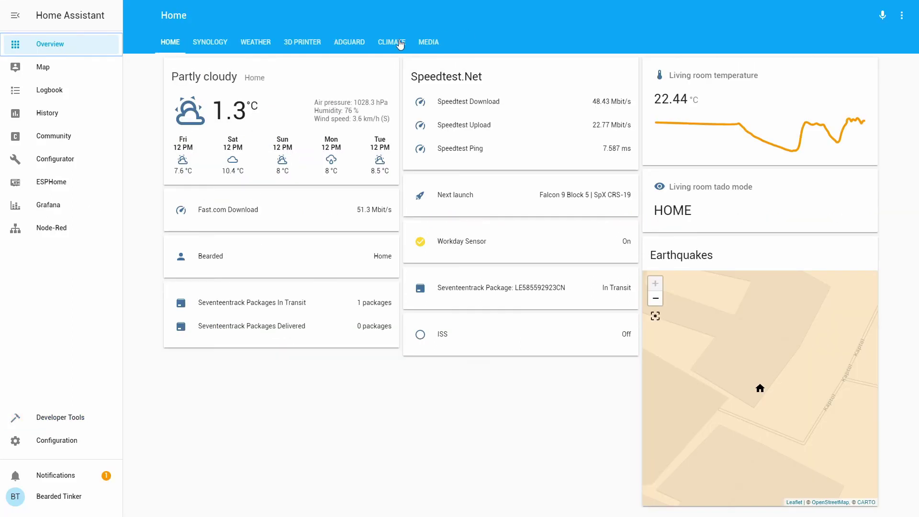
{"action": "left_click", "coordinate": [436, 43]}
{"action": "left_click", "coordinate": [902, 15]}
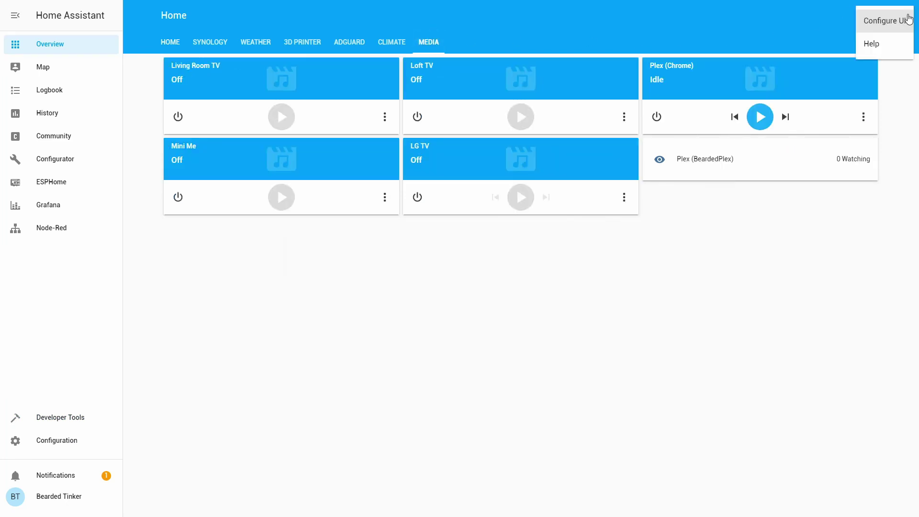
{"action": "left_click", "coordinate": [900, 24]}
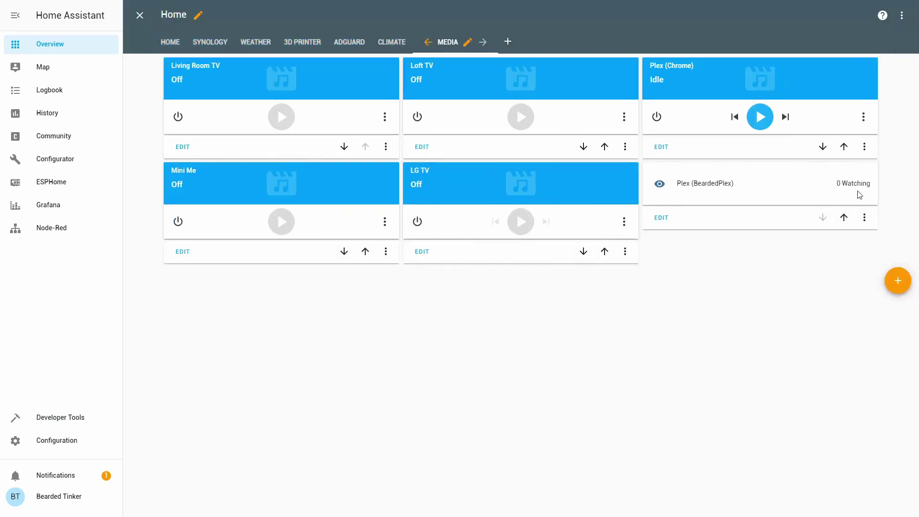
Step: Add a Picture Entity card for camera.test_camera_1 named 'MotionEye TEST' and save it
{"action": "left_click", "coordinate": [901, 282]}
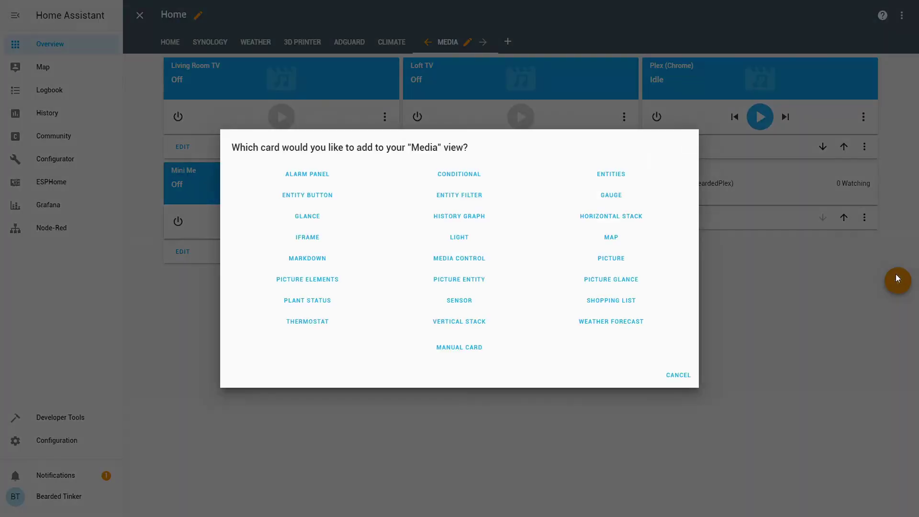
{"action": "left_click", "coordinate": [460, 283]}
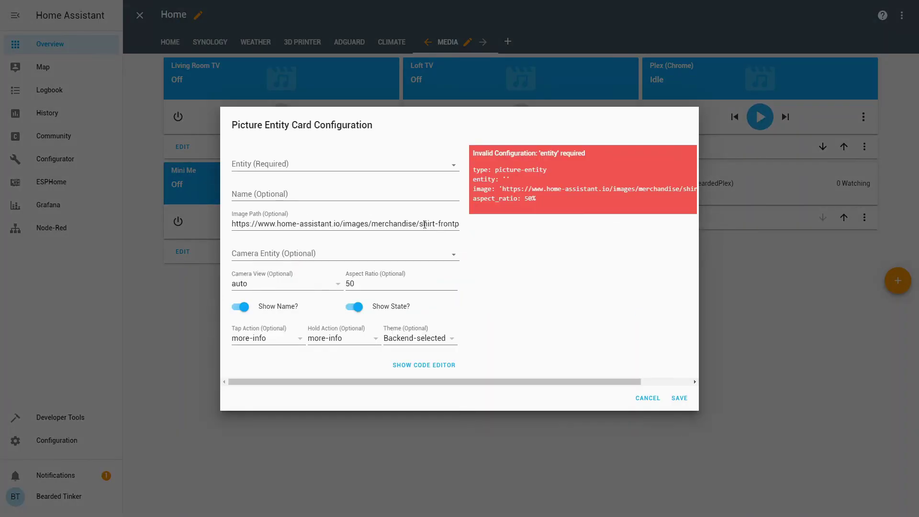
{"action": "left_click", "coordinate": [355, 167]}
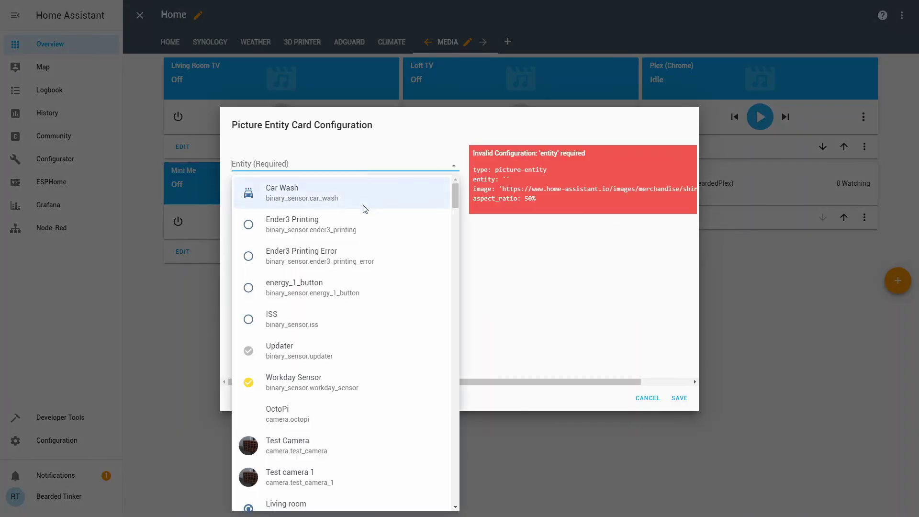
{"action": "left_click", "coordinate": [320, 485]}
{"action": "left_click", "coordinate": [307, 193]}
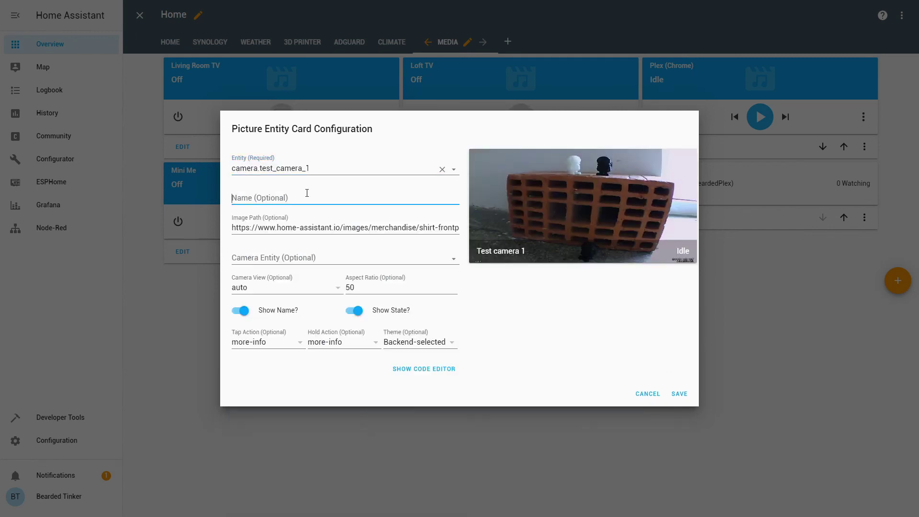
{"action": "type", "text": "Test"}
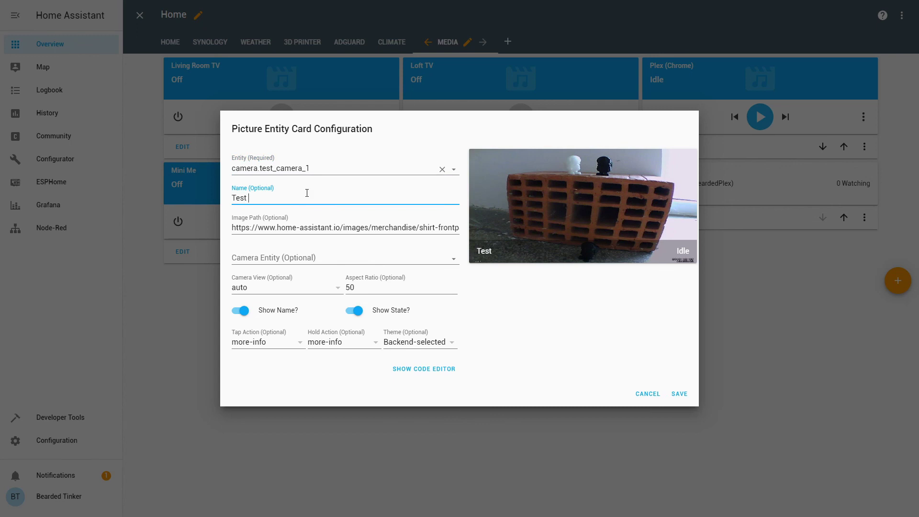
{"action": "key", "text": "BackSpace"}
{"action": "key", "text": "BackSpace"}
{"action": "key", "text": "BackSpace"}
{"action": "key", "text": "BackSpace"}
{"action": "key", "text": "BackSpace"}
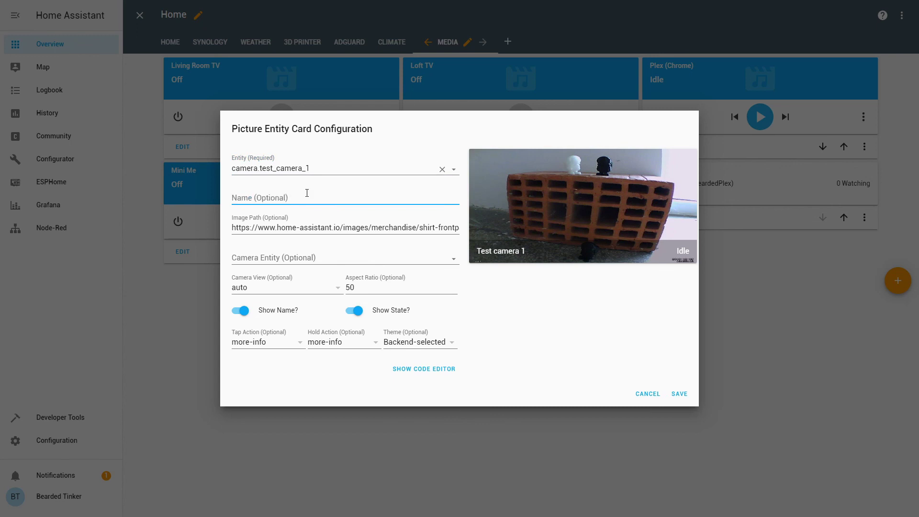
{"action": "type", "text": "MotionEy"}
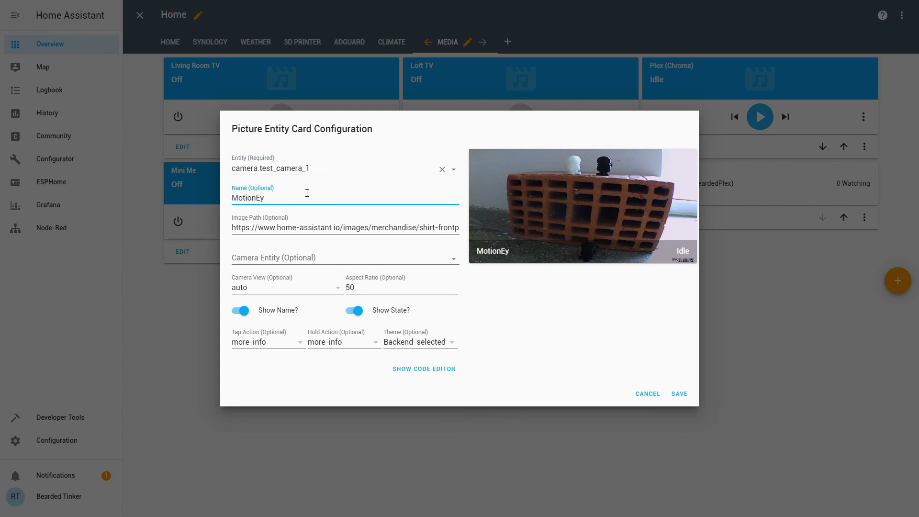
{"action": "type", "text": "e TEST"}
{"action": "left_click", "coordinate": [679, 394]}
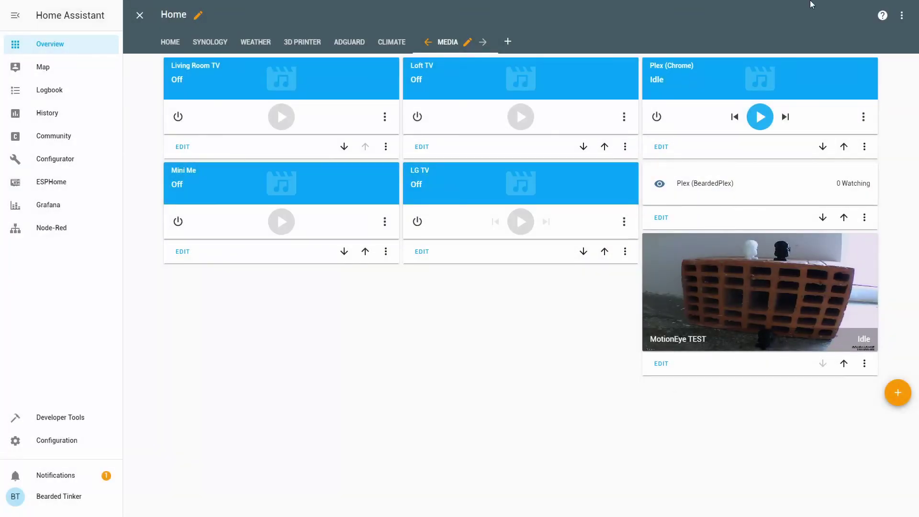
Step: Exit edit mode and preview the MotionEye TEST card's enlarged live view, then close it
{"action": "left_click", "coordinate": [139, 16]}
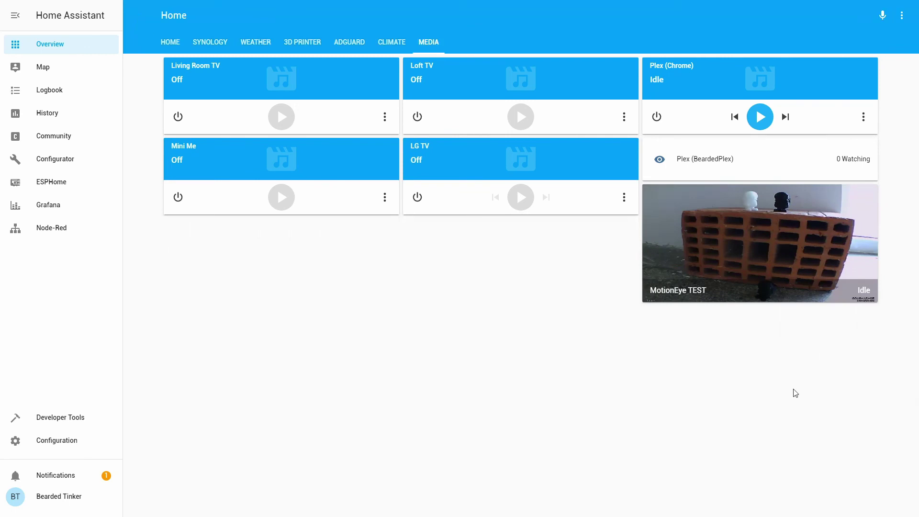
{"action": "left_click", "coordinate": [745, 243]}
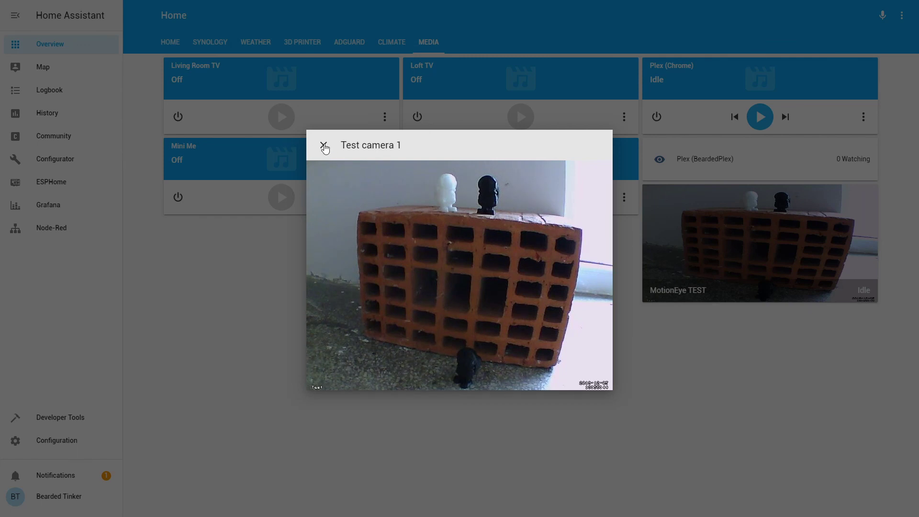
{"action": "left_click", "coordinate": [323, 145]}
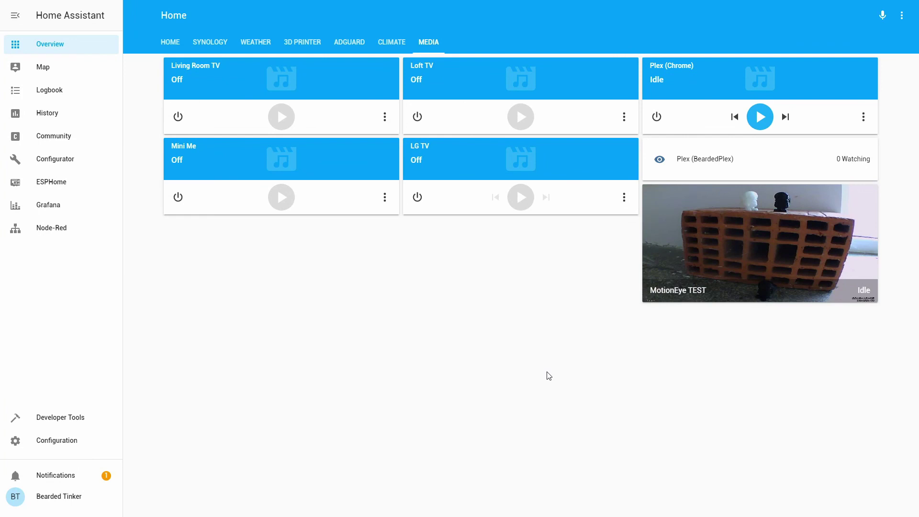